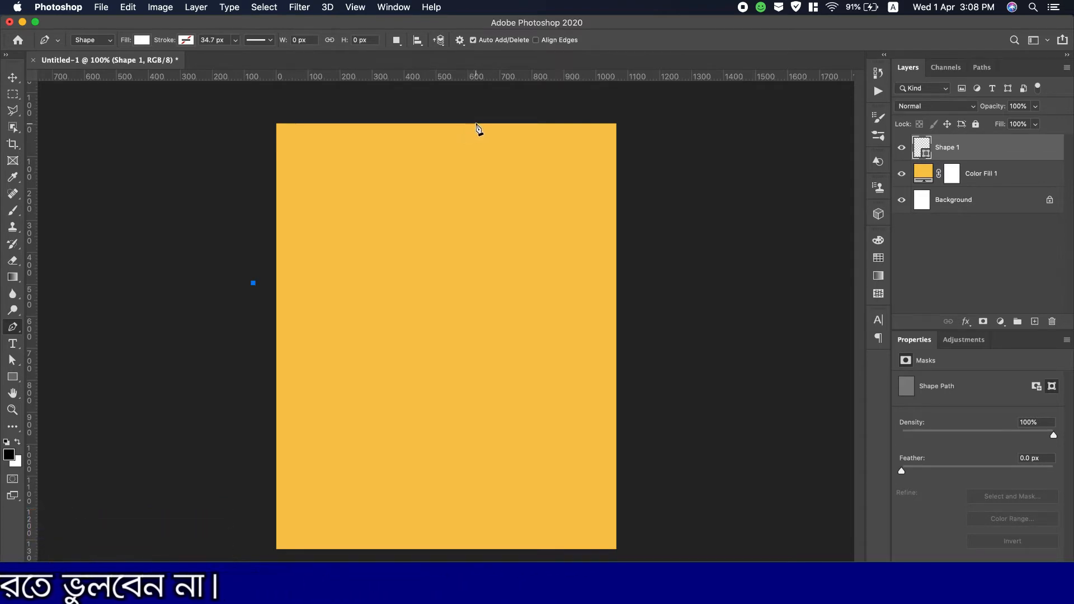
# - Complete the closed curved band with the Pen tool across the canvas's upper-left corner, about 696 px wide and 1039 px high
pyautogui.moveTo(475, 123); pyautogui.dragTo(659, 116)
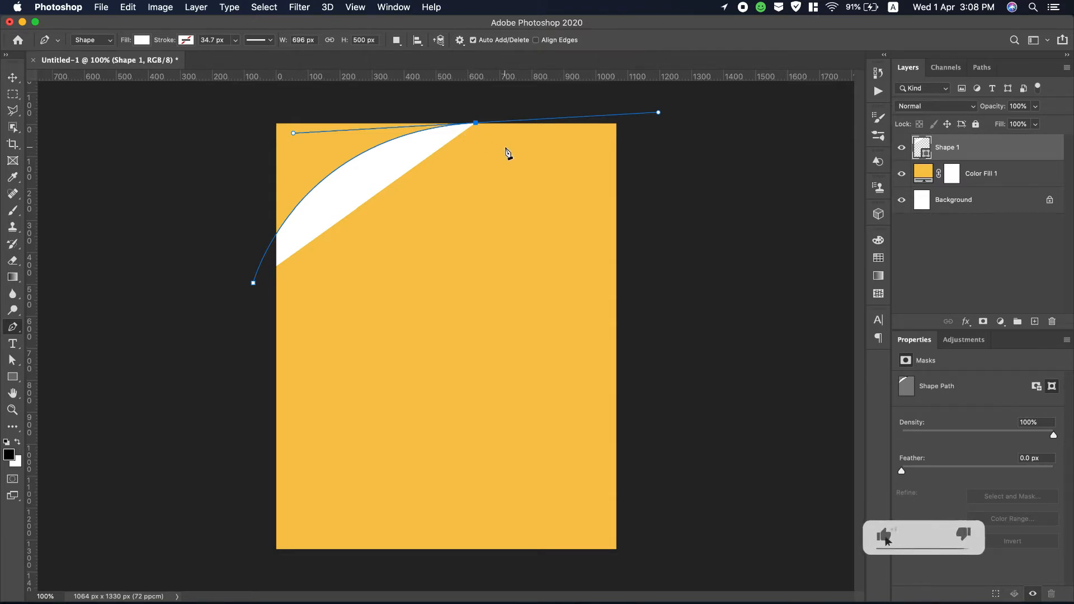
pyautogui.click(476, 124)
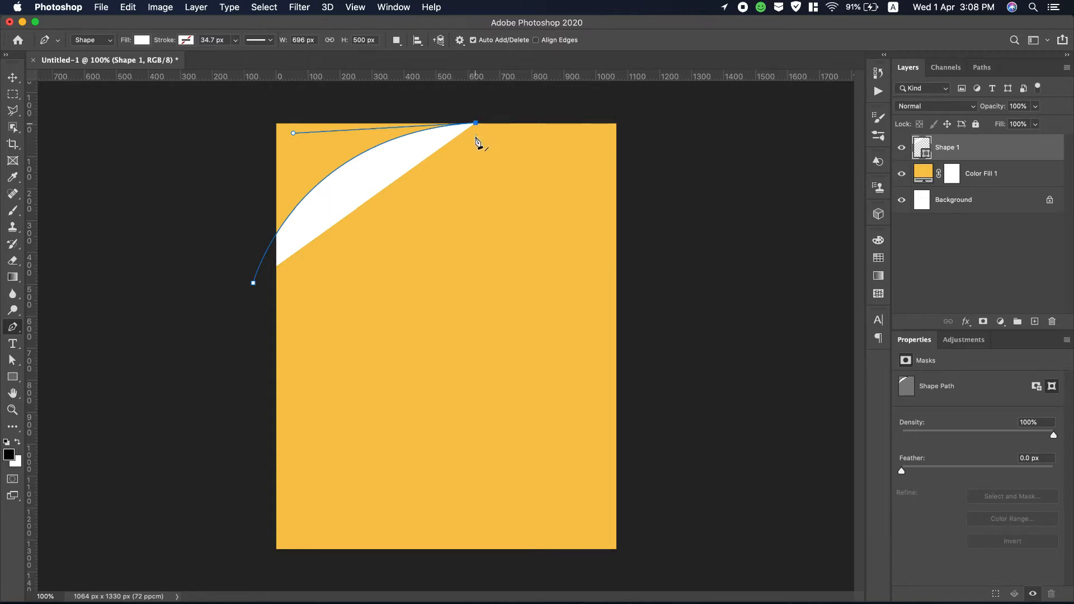
pyautogui.moveTo(262, 400); pyautogui.dragTo(261, 572)
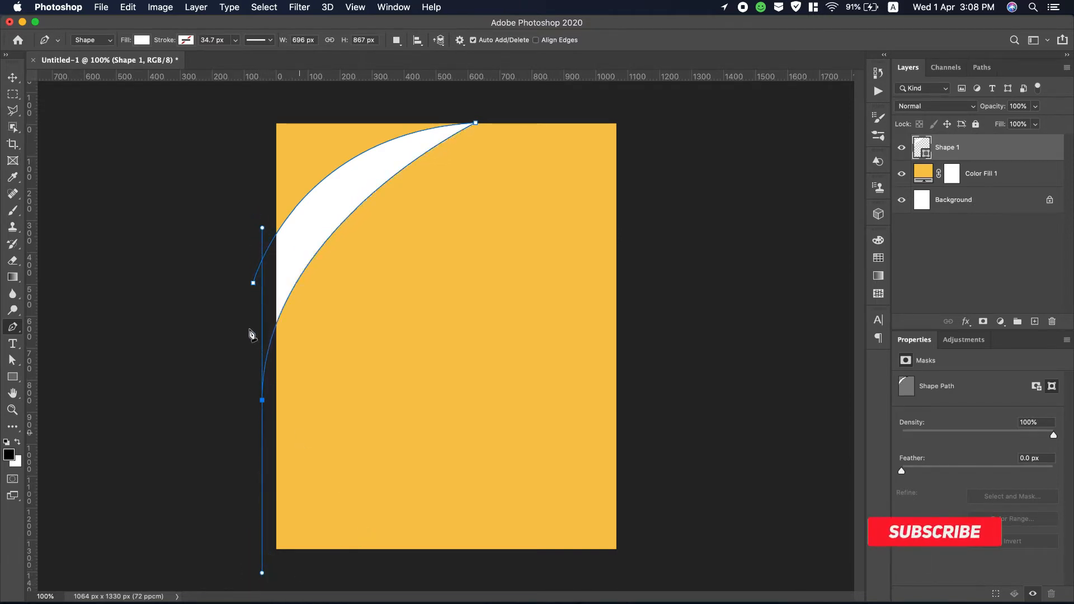
pyautogui.click(253, 284)
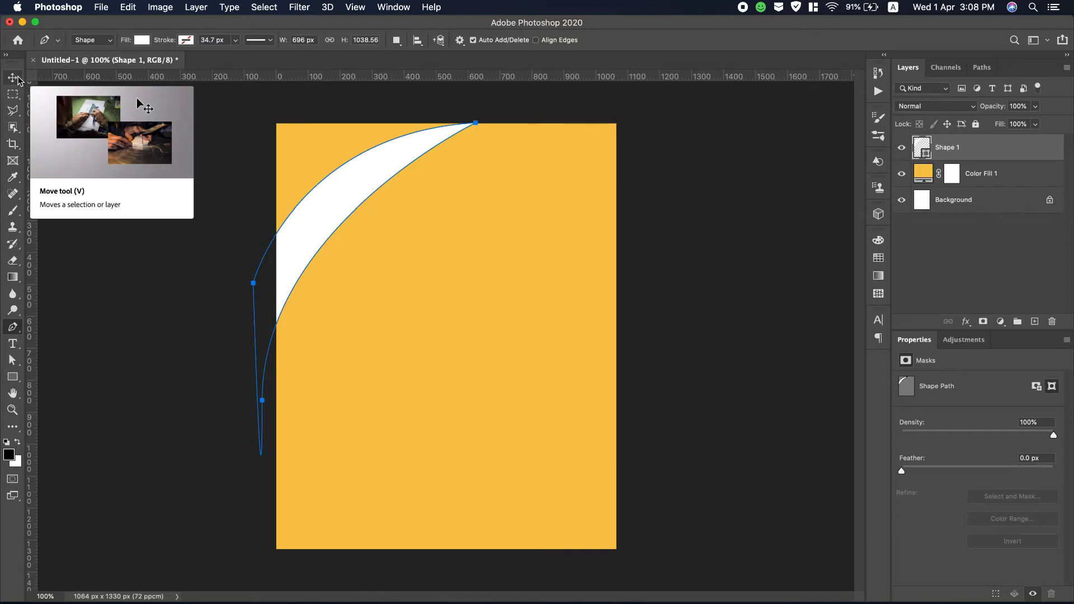
pyautogui.press('Return')
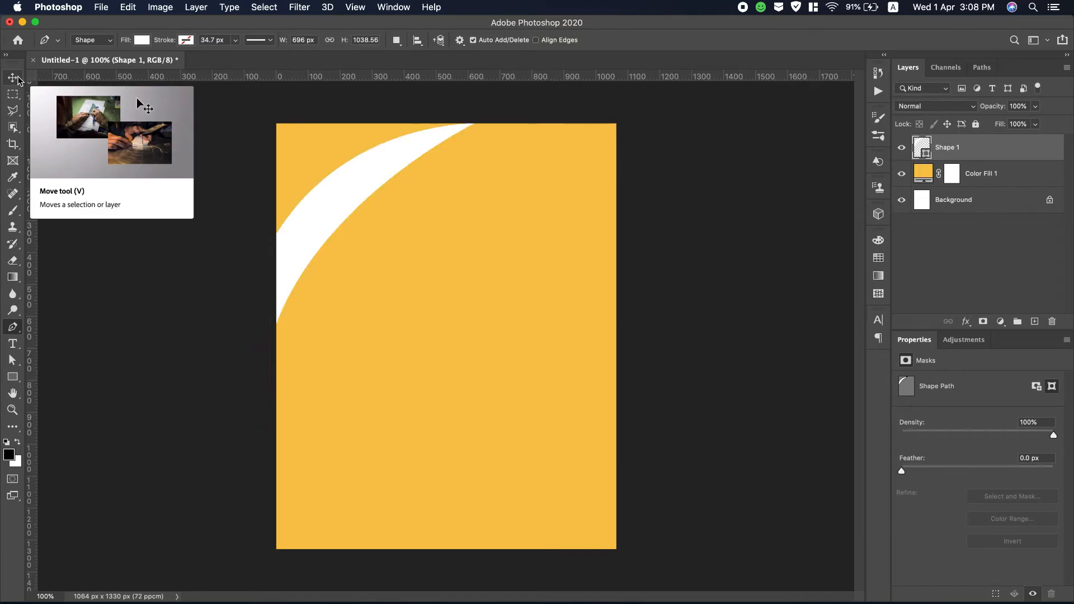
# - Change the curved band's fill color to dark gray #292929
pyautogui.doubleClick(927, 152)
pyautogui.click(724, 390)
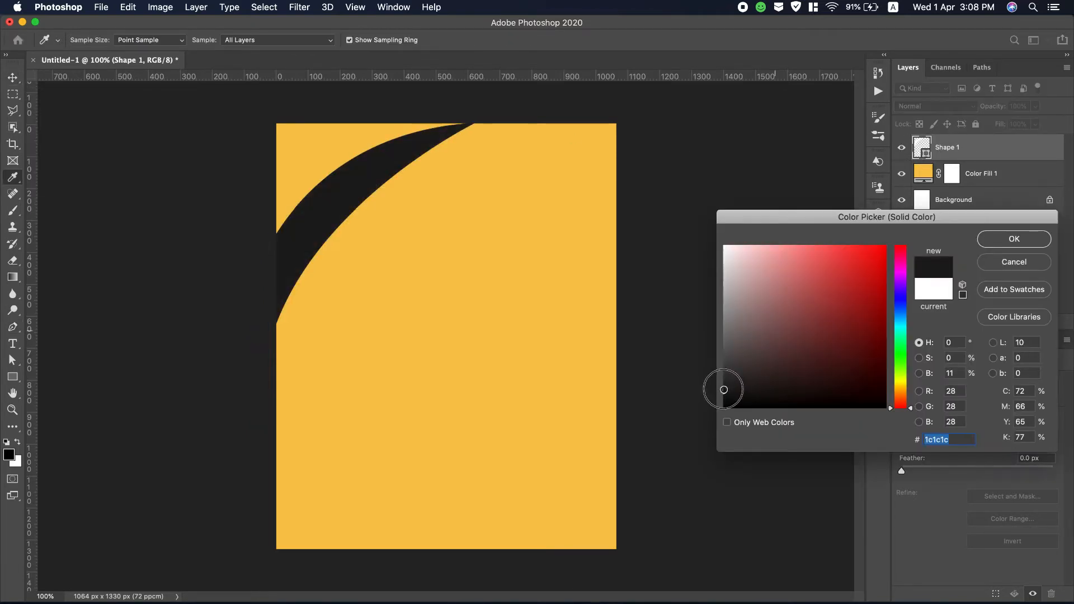
pyautogui.moveTo(724, 390); pyautogui.dragTo(725, 382)
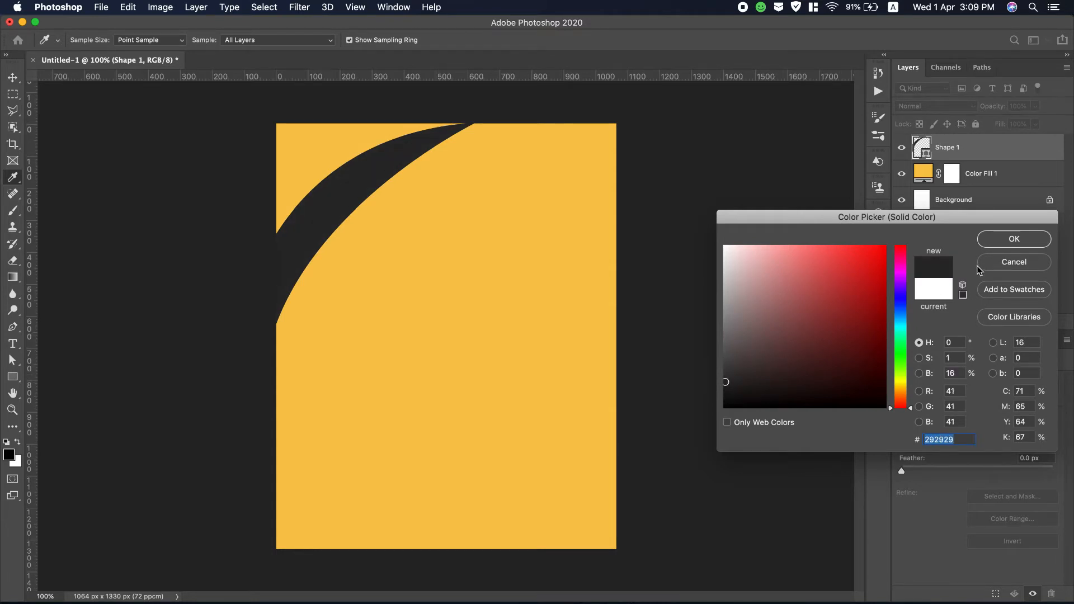
pyautogui.click(1014, 239)
# - Duplicate the curved band layer and rotate the copy 180°
pyautogui.moveTo(1001, 150); pyautogui.dragTo(1034, 321)
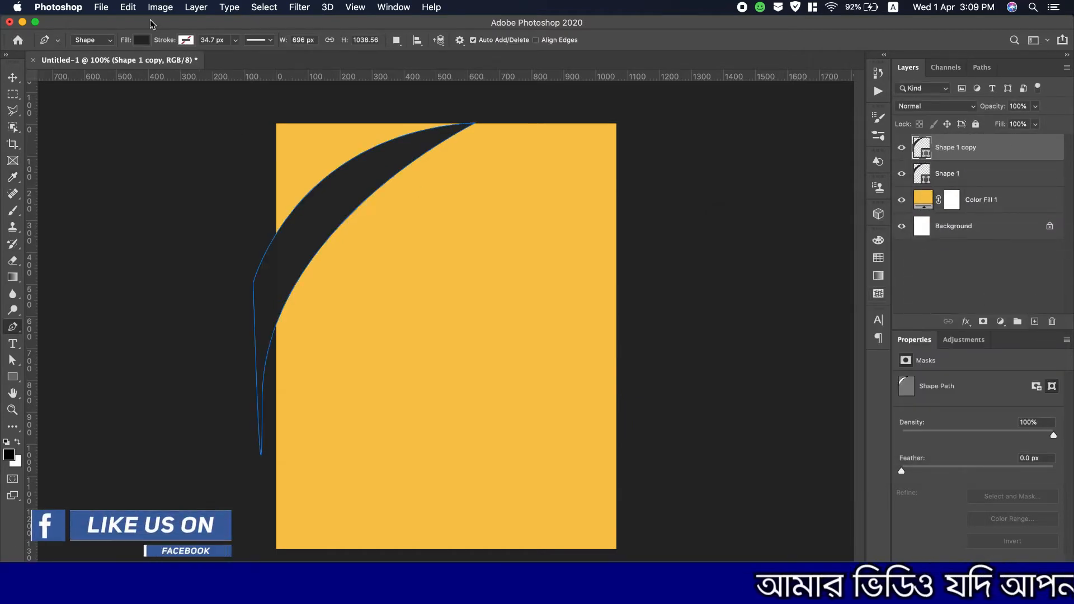
pyautogui.click(133, 9)
pyautogui.moveTo(254, 303)
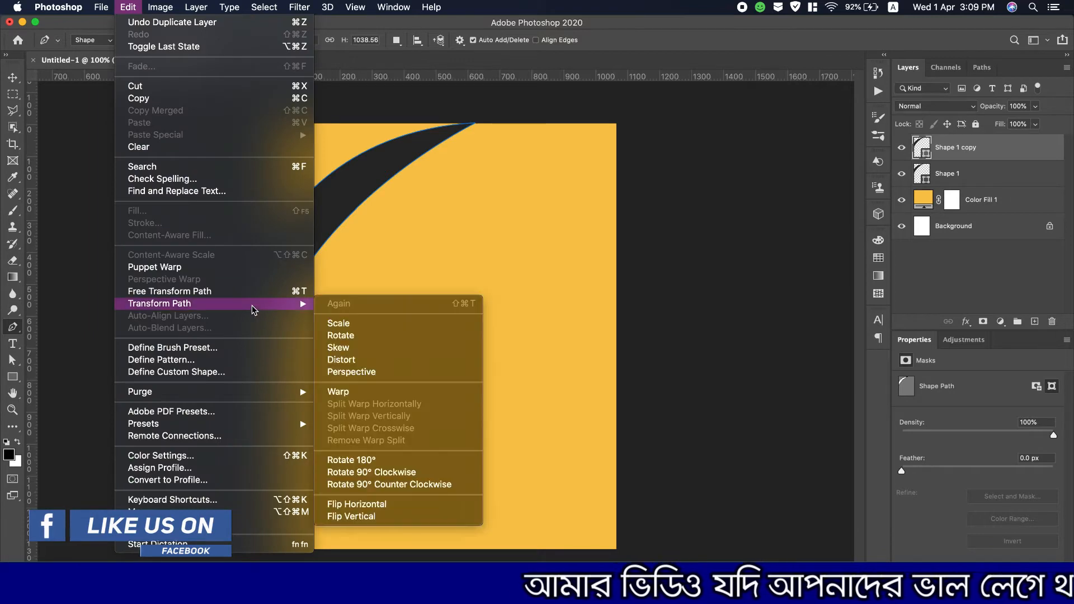
pyautogui.click(428, 466)
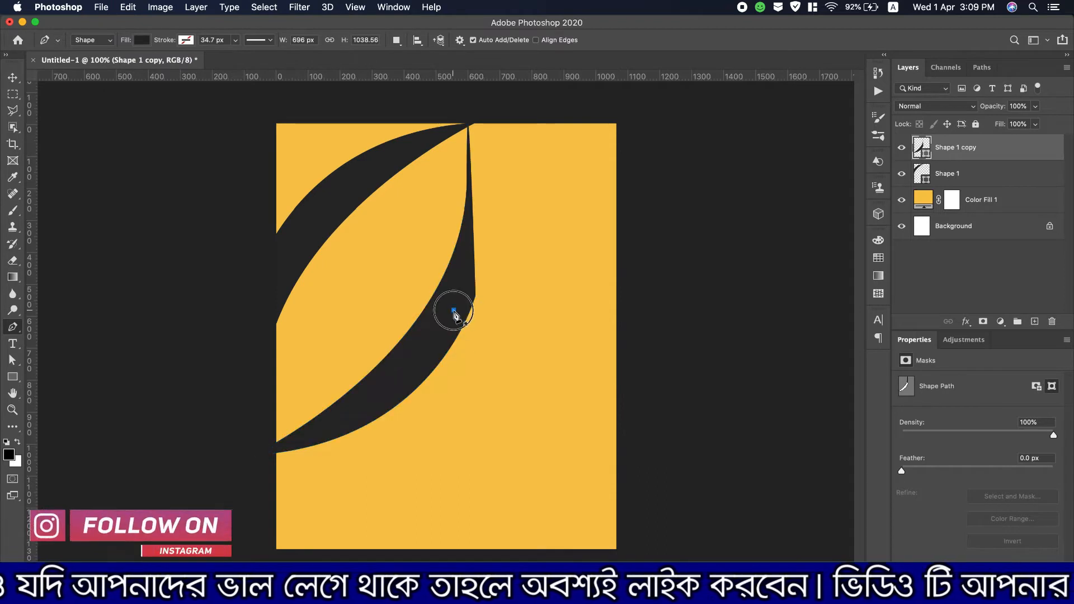
pyautogui.moveTo(453, 310); pyautogui.dragTo(500, 357)
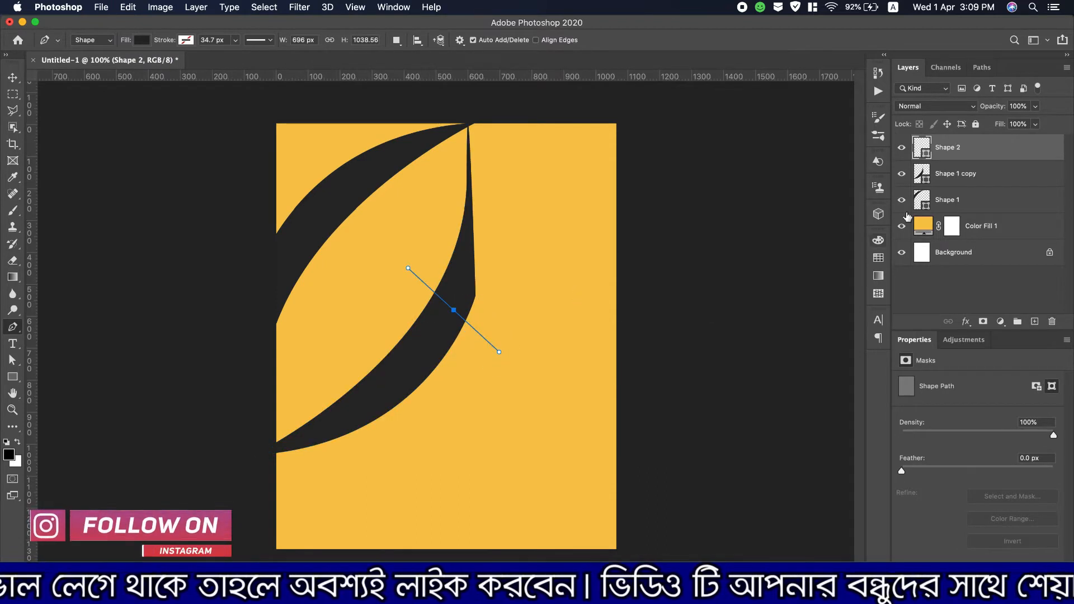
pyautogui.rightClick(912, 145)
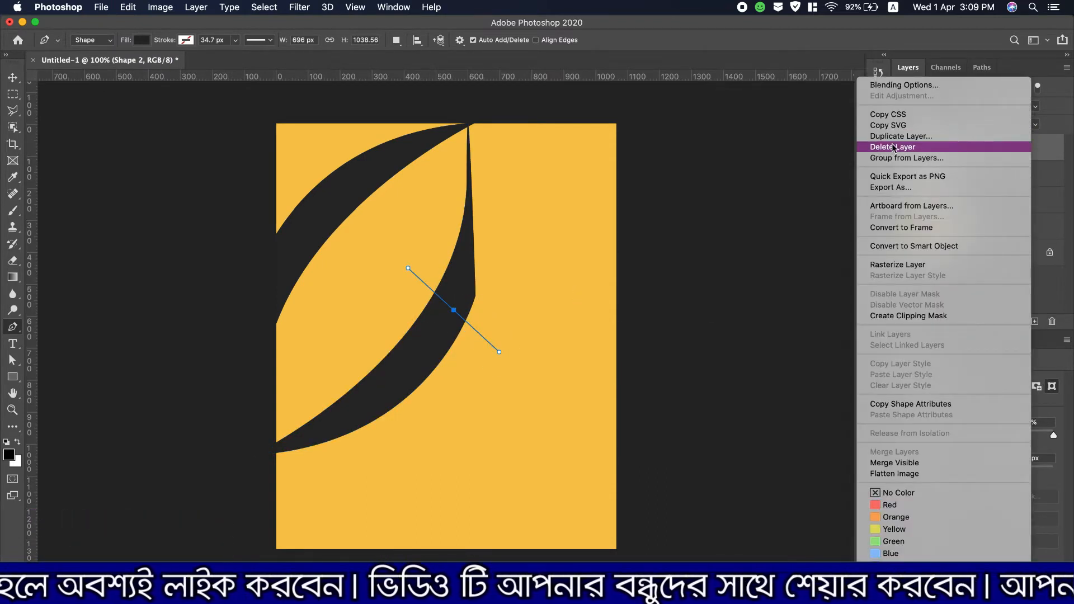
pyautogui.click(910, 146)
pyautogui.click(632, 224)
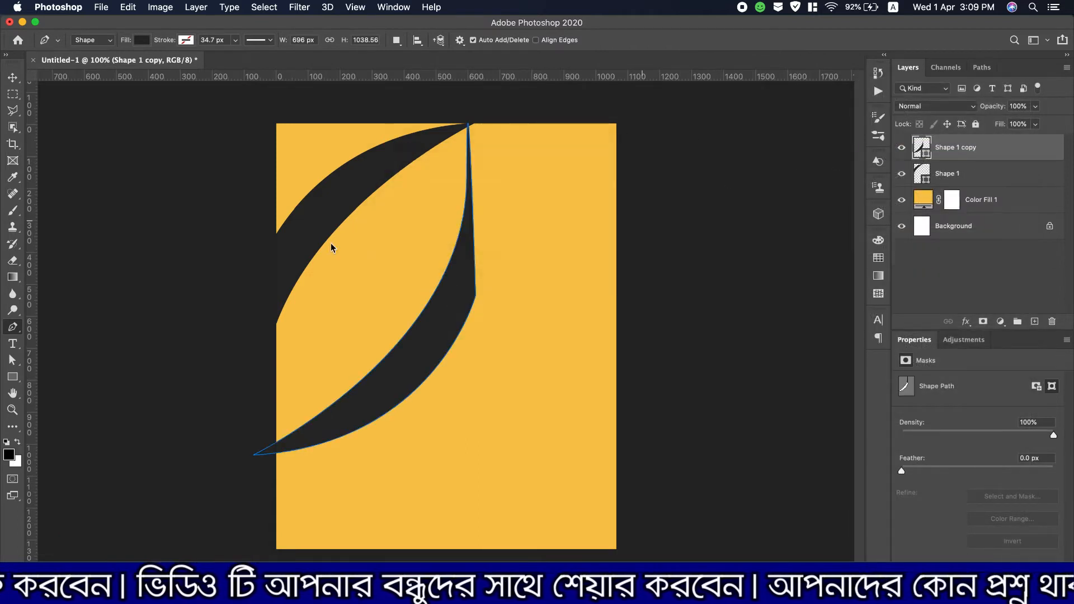
# - Move the rotated band copy into the canvas's lower-right corner so its pointed tip lies outside the canvas
pyautogui.press('v')
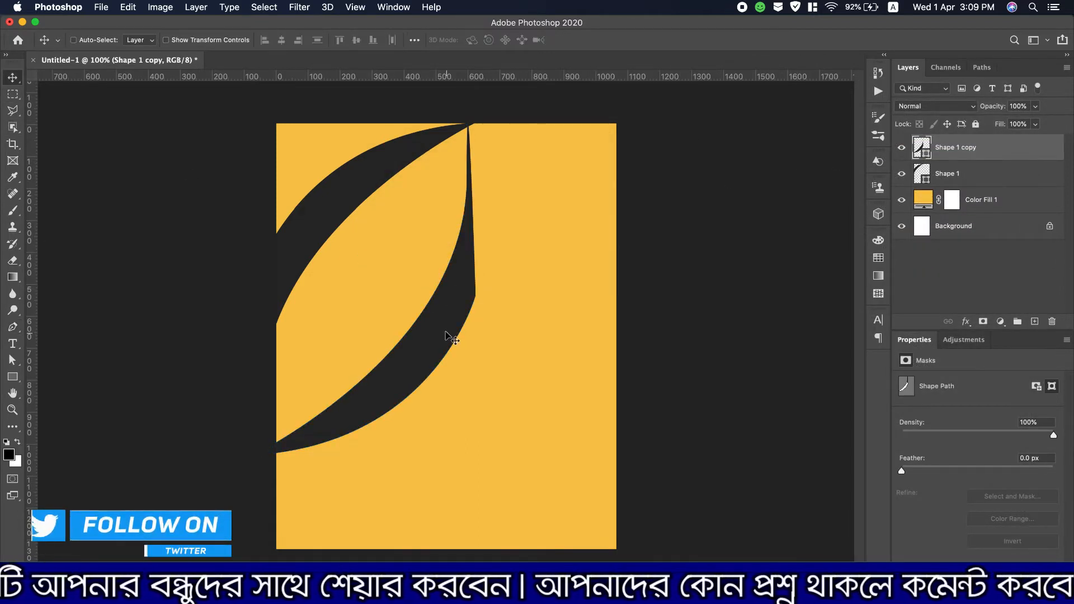
pyautogui.moveTo(450, 336); pyautogui.dragTo(583, 431)
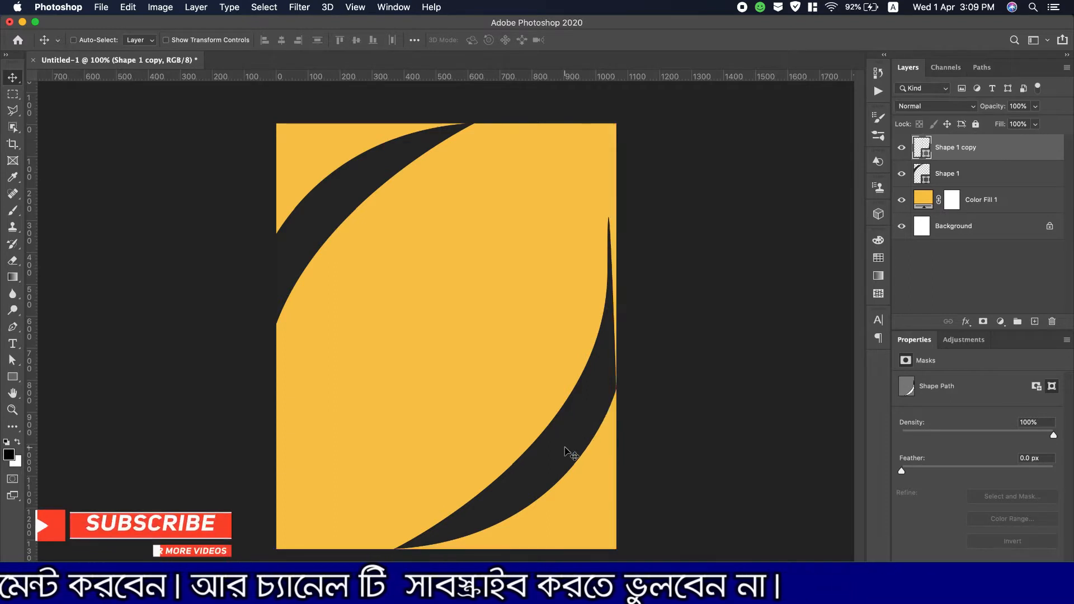
pyautogui.press('Right')
pyautogui.press('Right')
pyautogui.press('Right')
pyautogui.press('Right')
pyautogui.press('Right')
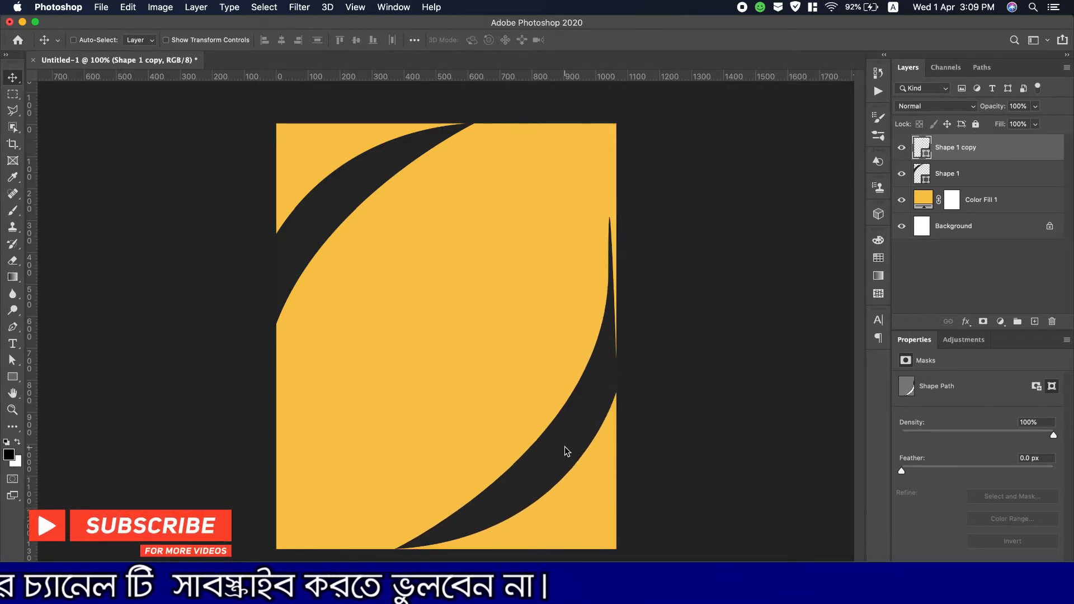
pyautogui.moveTo(568, 446); pyautogui.dragTo(593, 449)
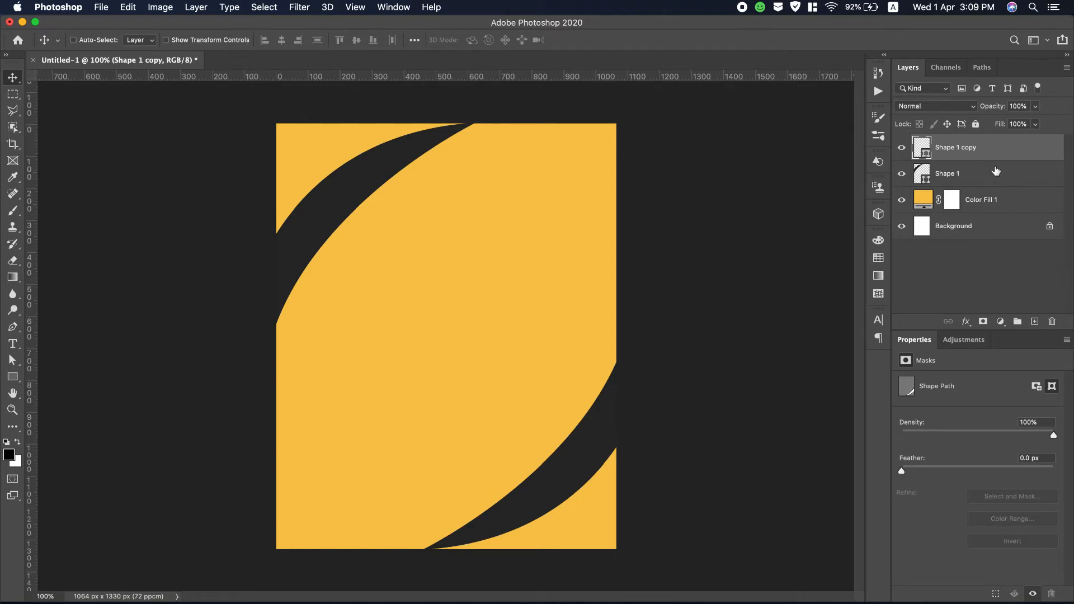
# - Select the Color Fill 1 layer and set the Type tool's font to Shorif Ador Unicode
pyautogui.click(993, 201)
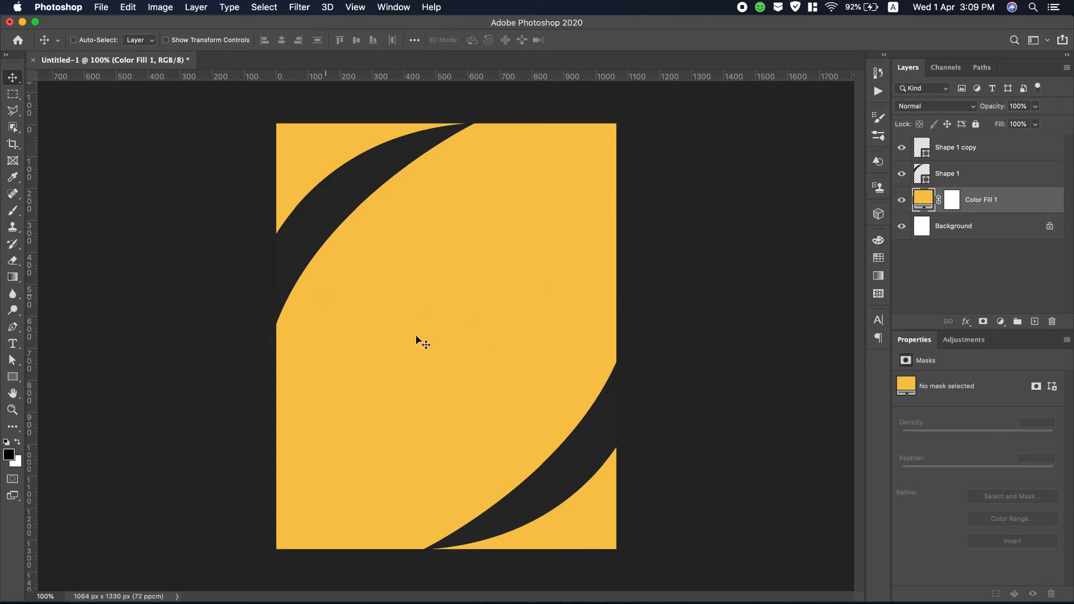
pyautogui.click(13, 344)
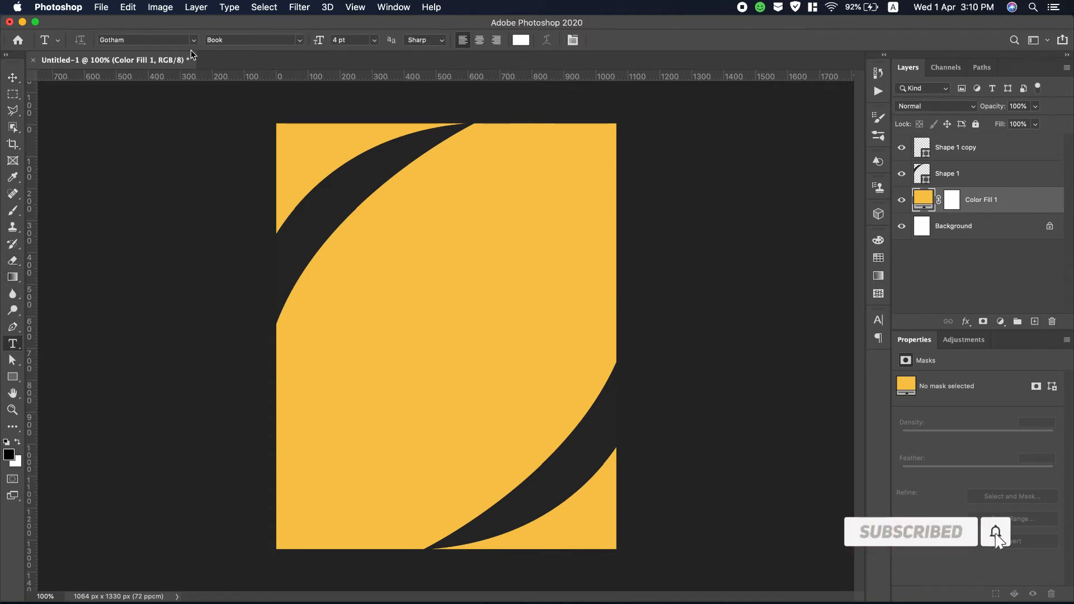
pyautogui.click(195, 40)
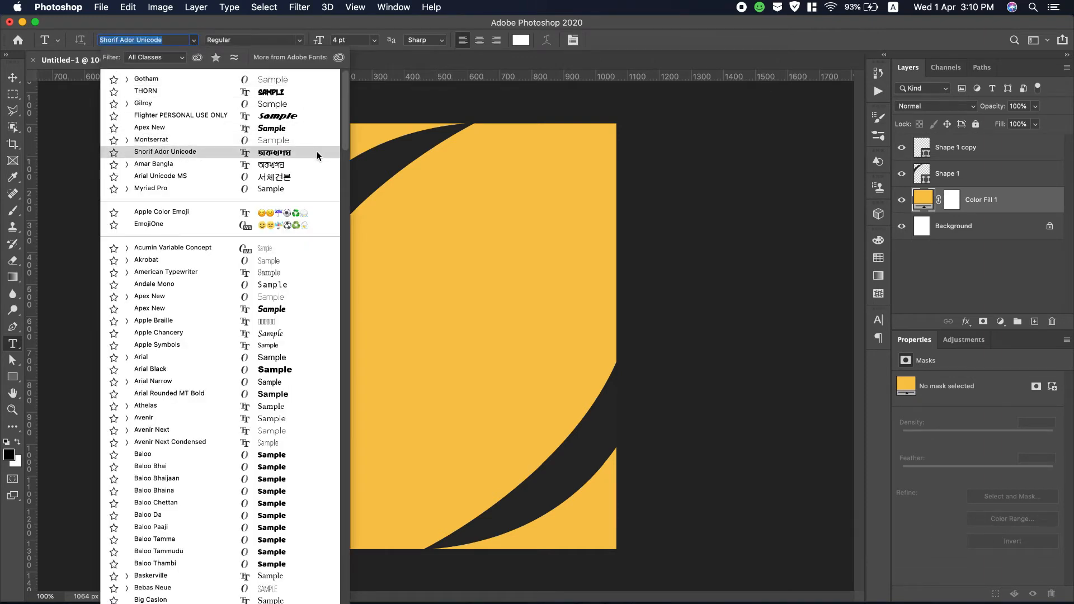
pyautogui.click(317, 156)
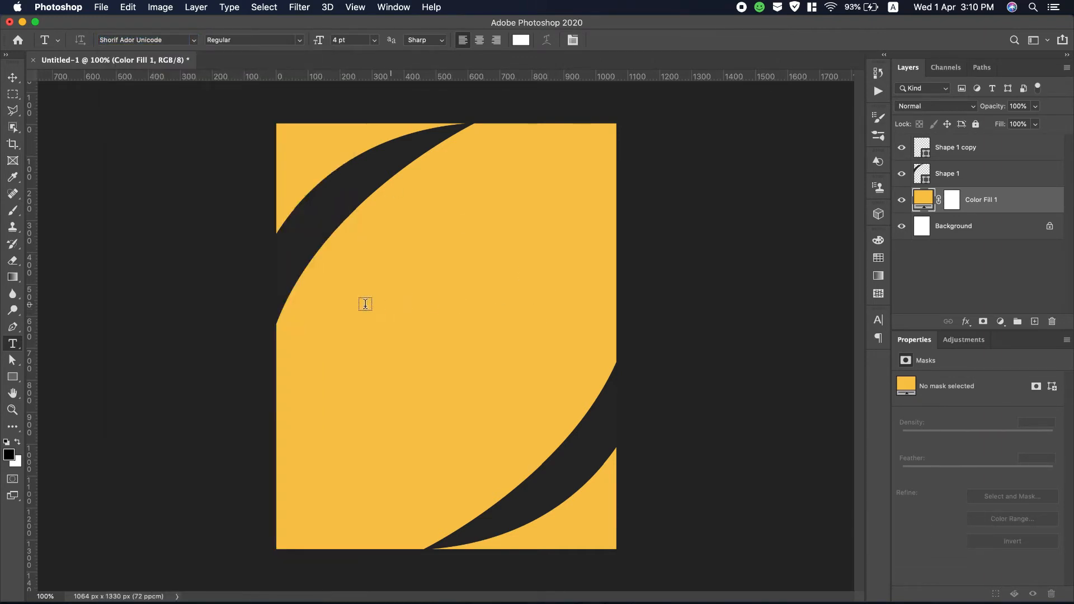
# - Add a Bangla text line reading "স্বপ্ন বাড়ী" near the middle of the yellow area
pyautogui.click(365, 302)
pyautogui.write('sopno')
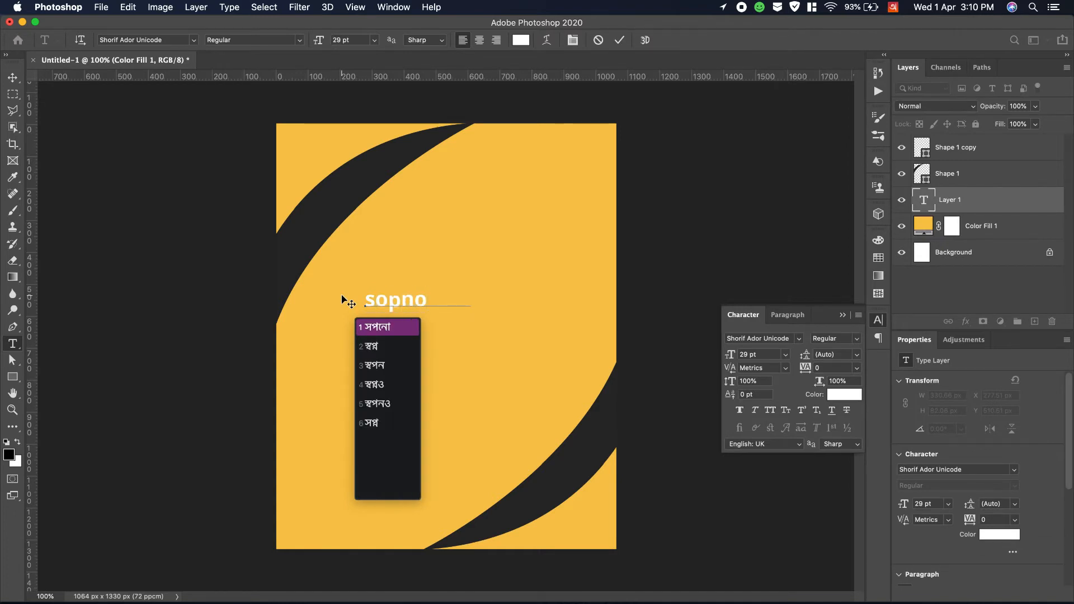
pyautogui.press('Down')
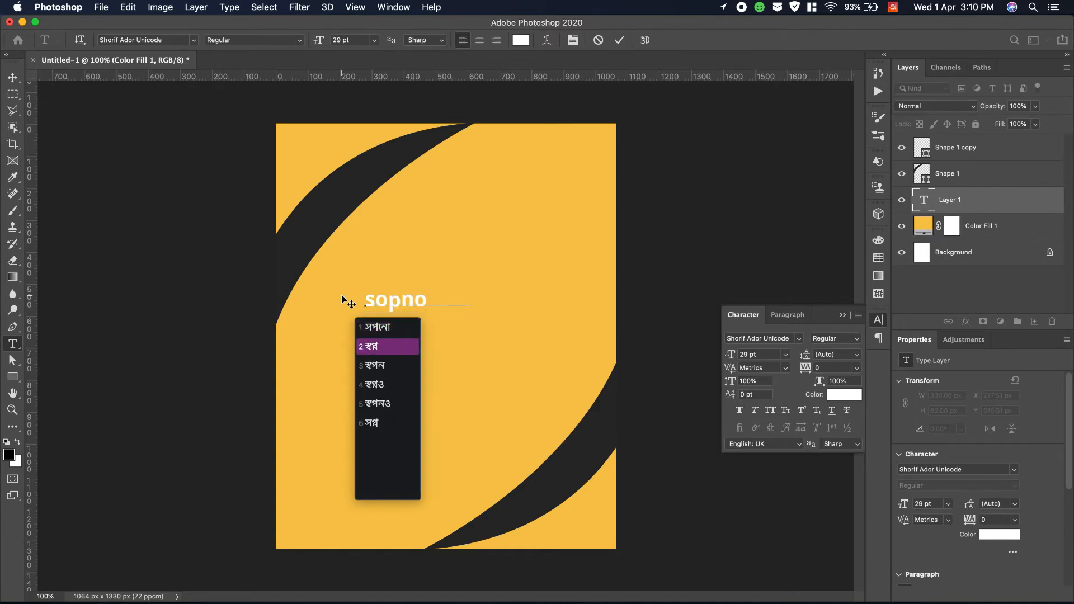
pyautogui.press('Return')
pyautogui.write('bari')
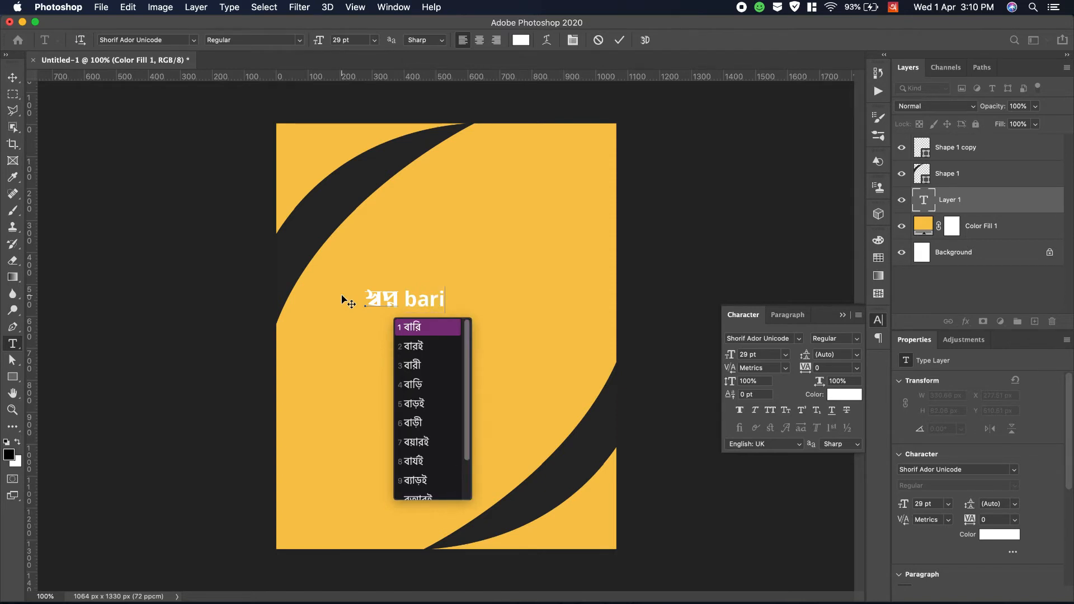
pyautogui.press('Down')
pyautogui.press('Down')
pyautogui.press('Down')
pyautogui.press('Down')
pyautogui.press('Down')
pyautogui.press('Return')
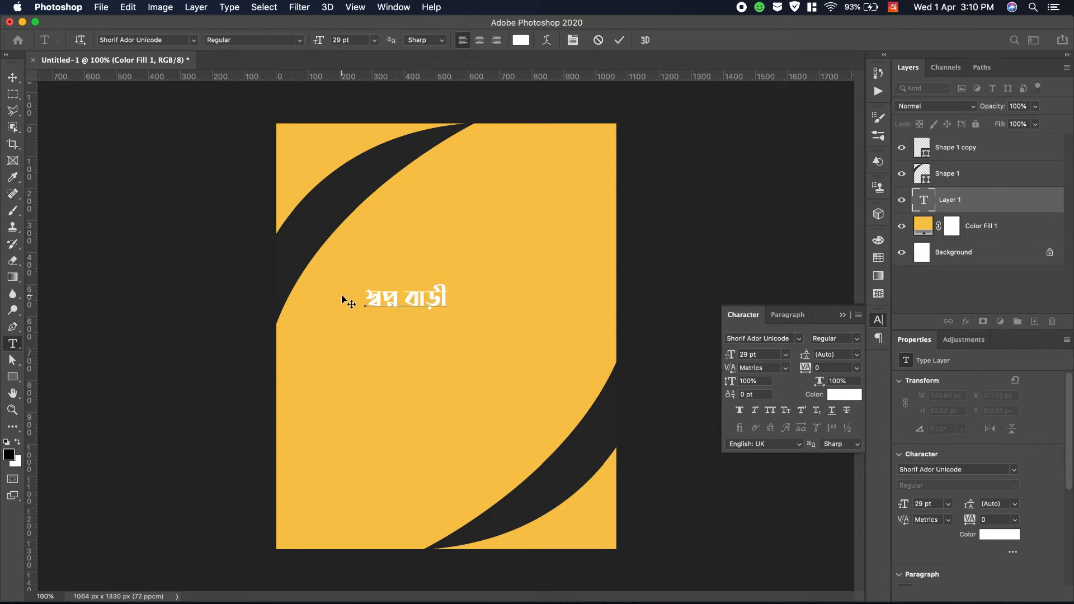
# - Set the size of the whole Bangla title to 68 pt and commit the text
pyautogui.moveTo(372, 294); pyautogui.dragTo(506, 297)
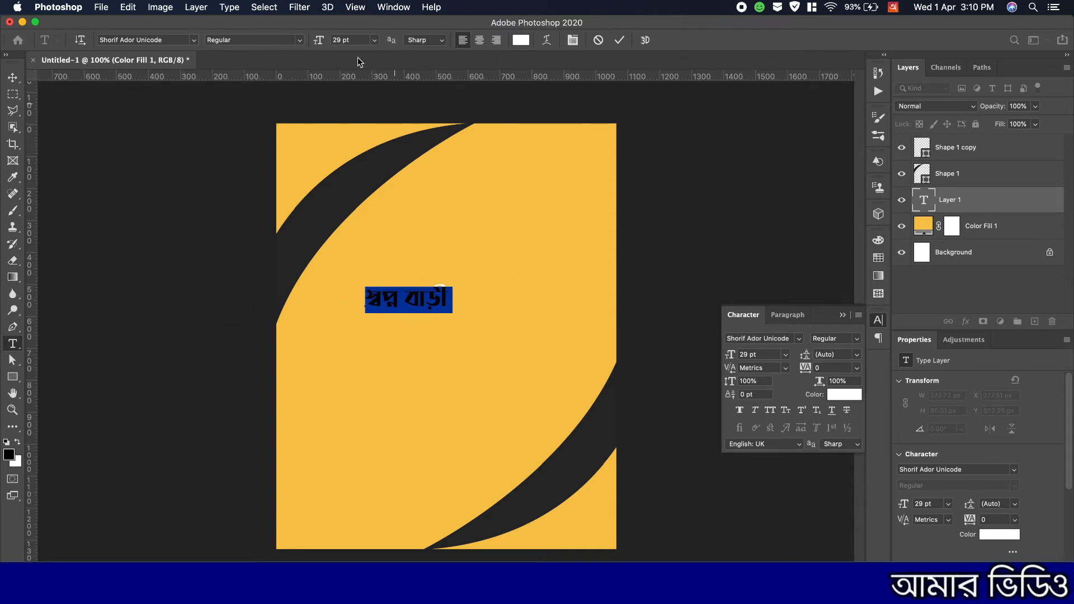
pyautogui.moveTo(317, 41); pyautogui.dragTo(340, 41)
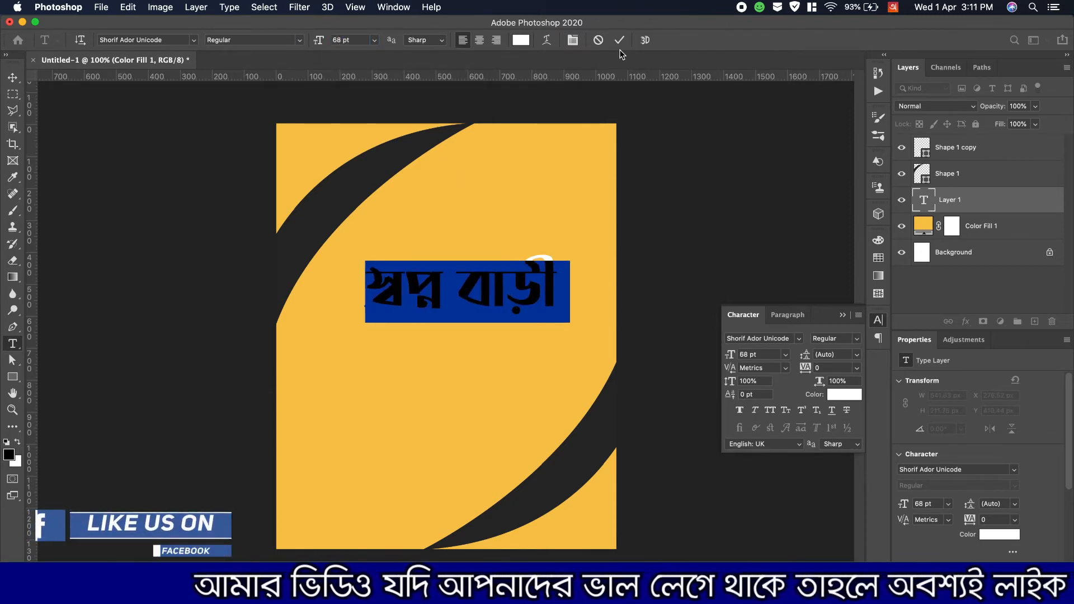
pyautogui.click(85, 173)
pyautogui.press('v')
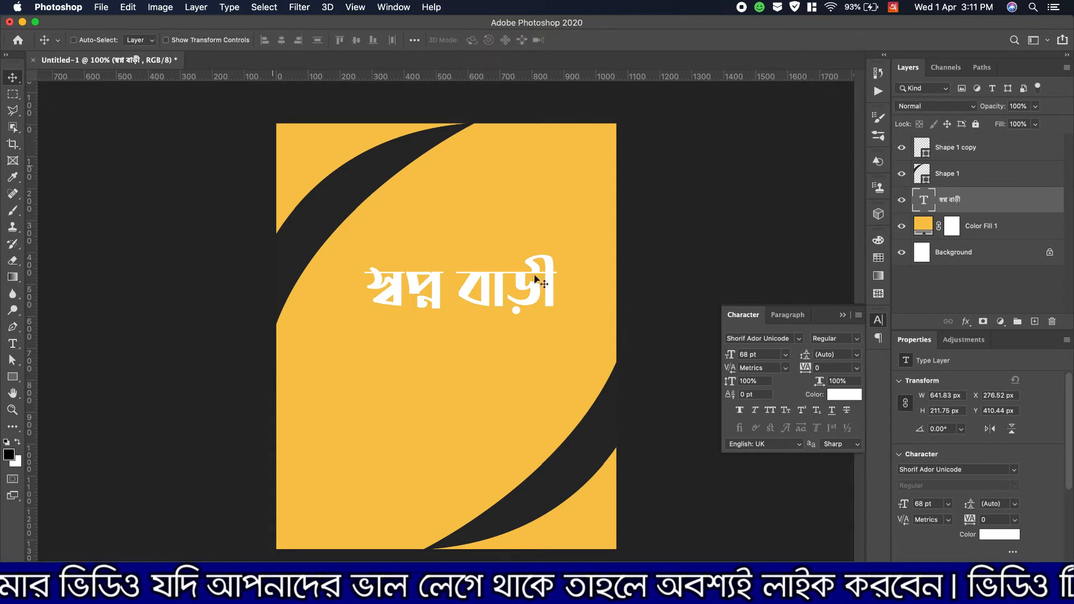
# - Center the title text horizontally and vertically relative to the Background layer
pyautogui.keyDown('super'); pyautogui.click(957, 254); pyautogui.keyUp('super')
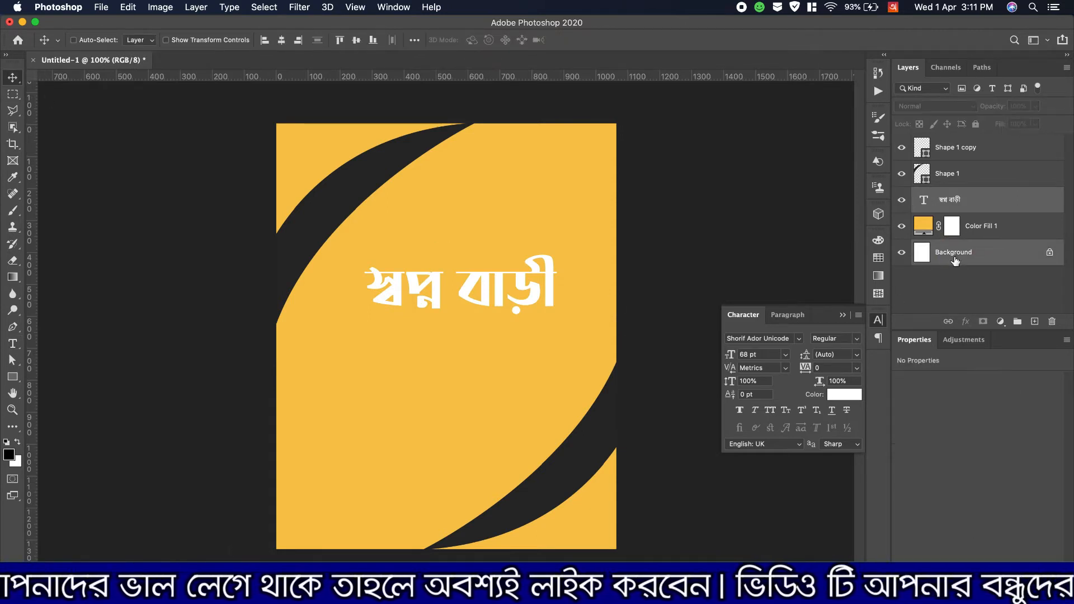
pyautogui.click(281, 40)
pyautogui.click(358, 41)
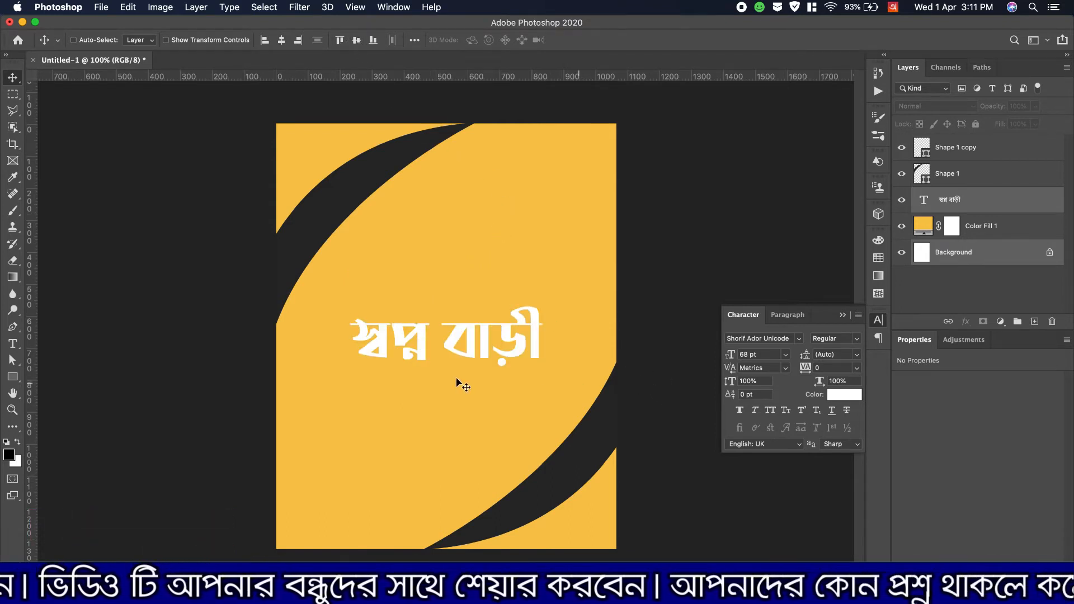
# - Recolor the title text to #292929 by sampling the dark curved band
pyautogui.click(924, 199)
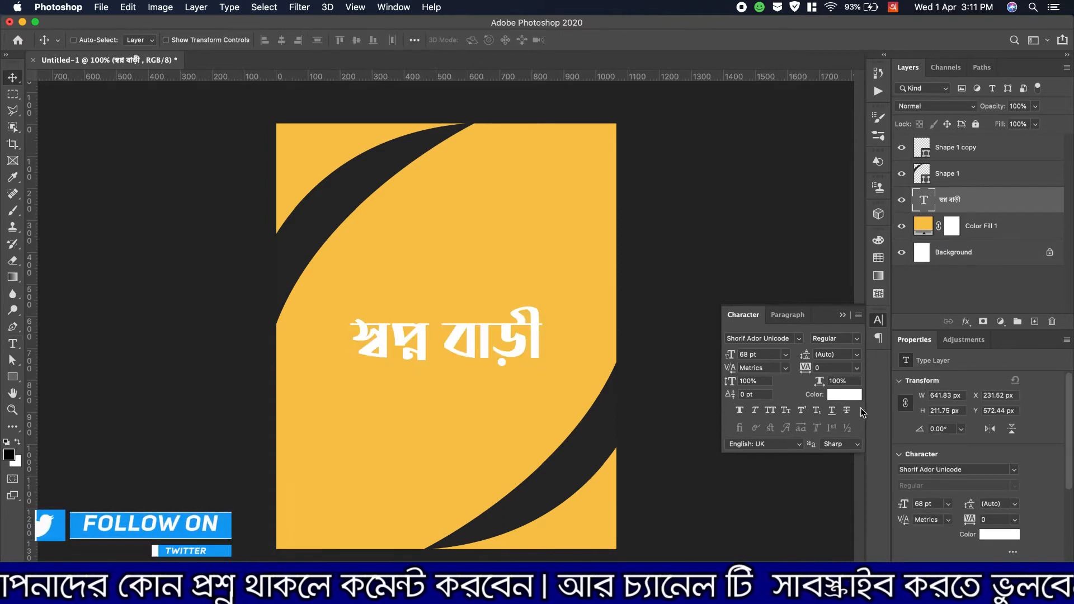
pyautogui.click(836, 395)
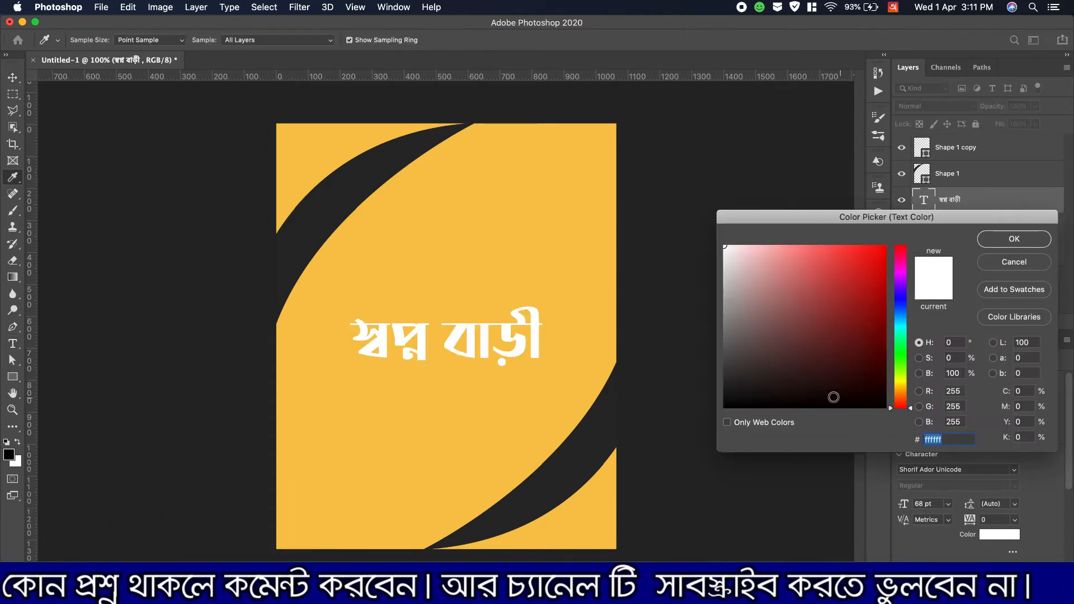
pyautogui.click(369, 172)
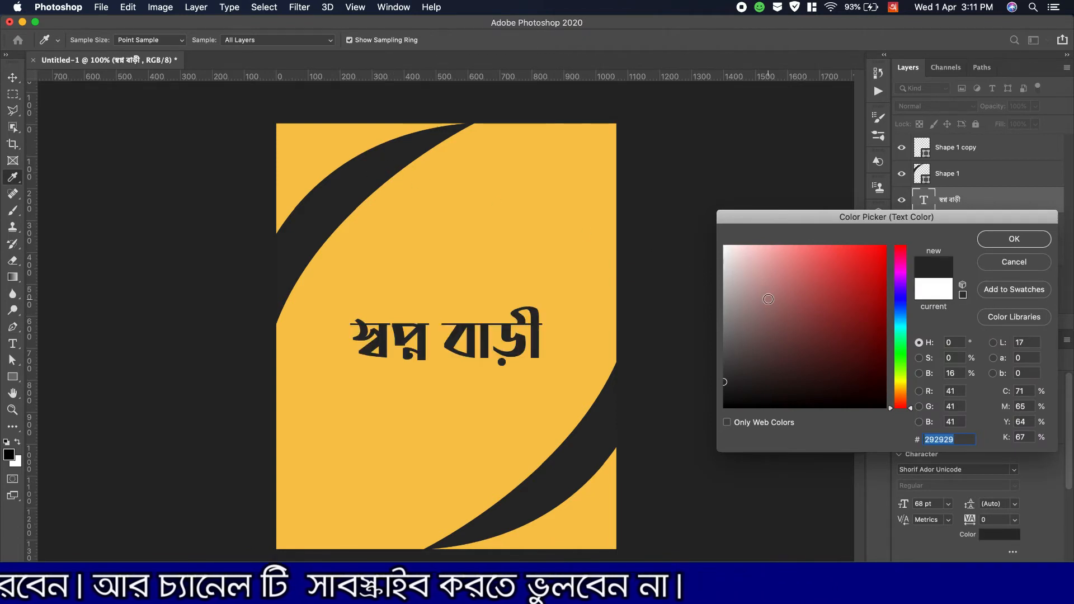
pyautogui.press('Return')
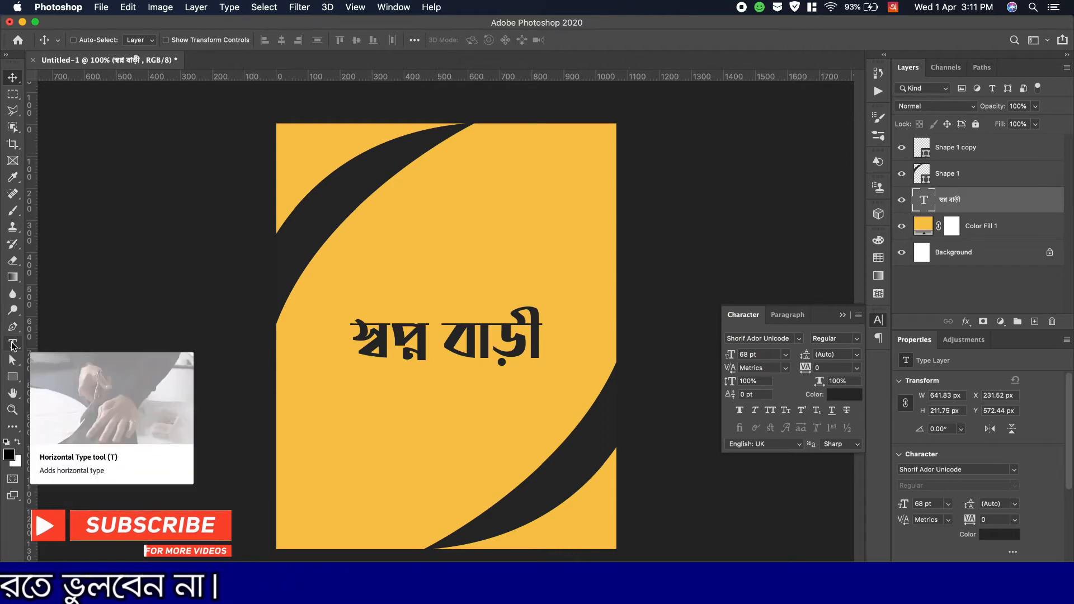
# - Draw a thin horizontal rectangle about 583 px wide and 24 px high directly below the Bangla title
pyautogui.click(12, 376)
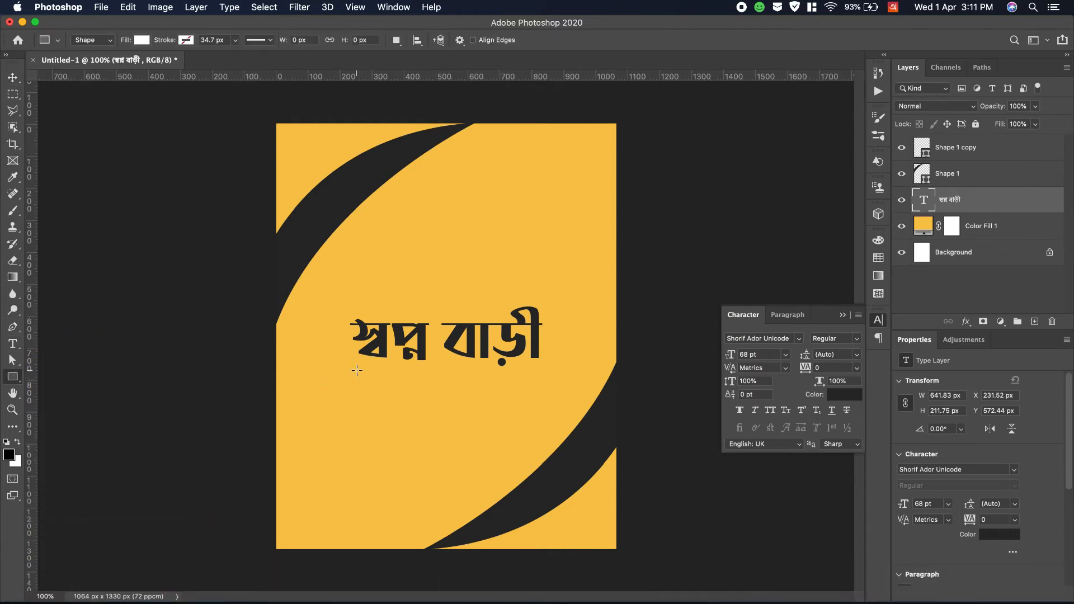
pyautogui.moveTo(355, 368); pyautogui.dragTo(541, 375)
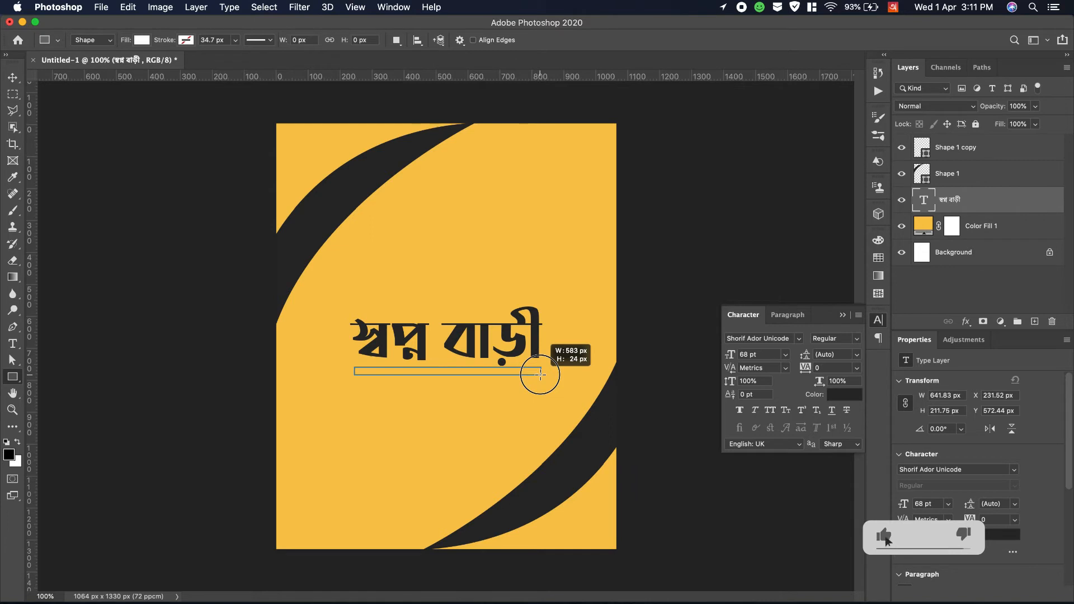
pyautogui.moveTo(541, 375); pyautogui.dragTo(541, 375)
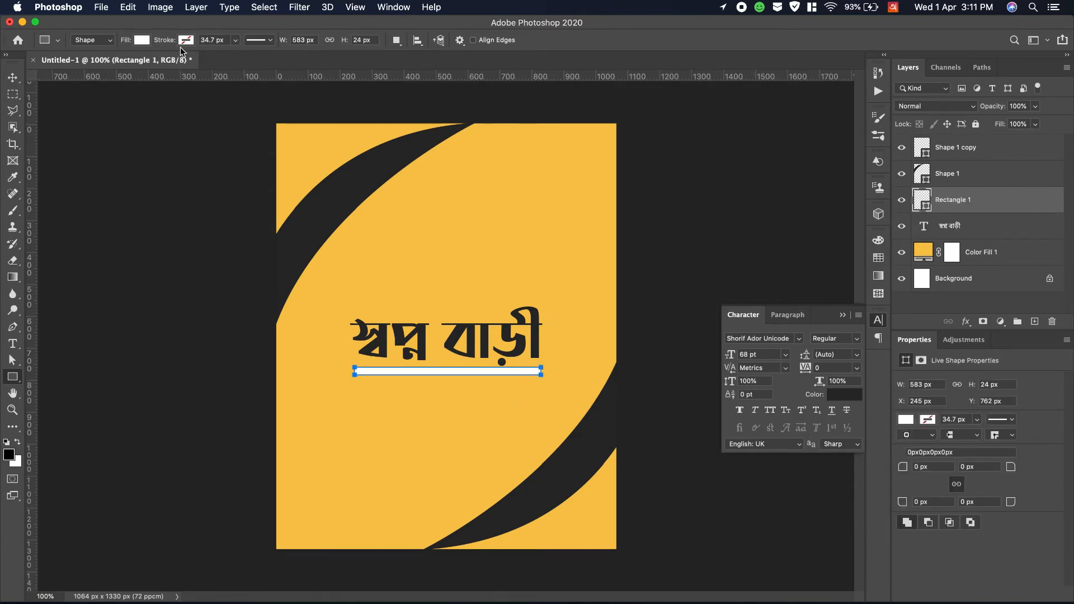
# - Change the underline bar's fill to the dark color #292929
pyautogui.click(142, 40)
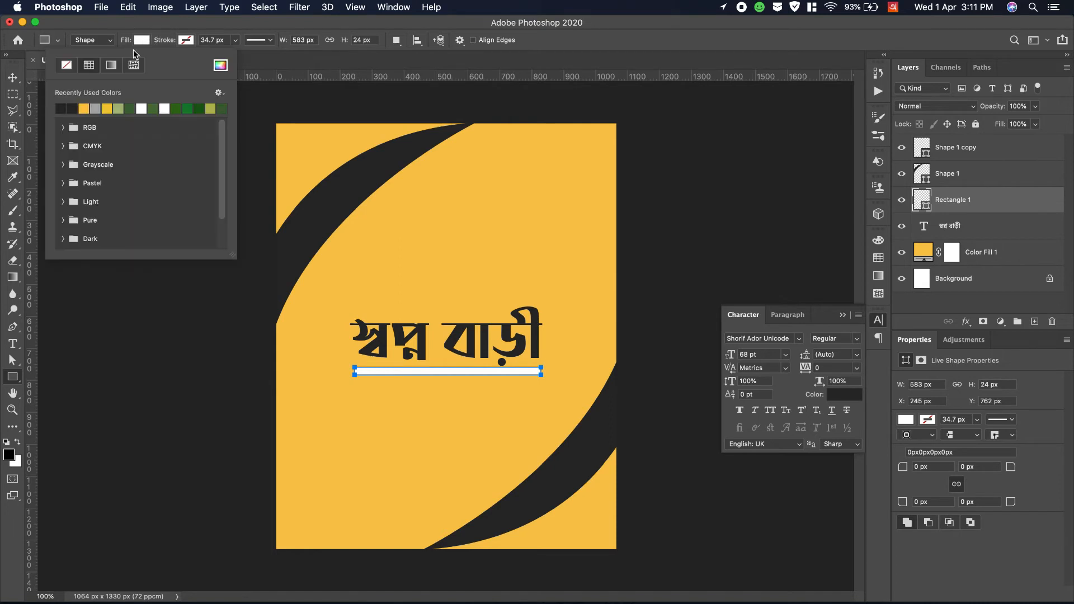
pyautogui.click(75, 108)
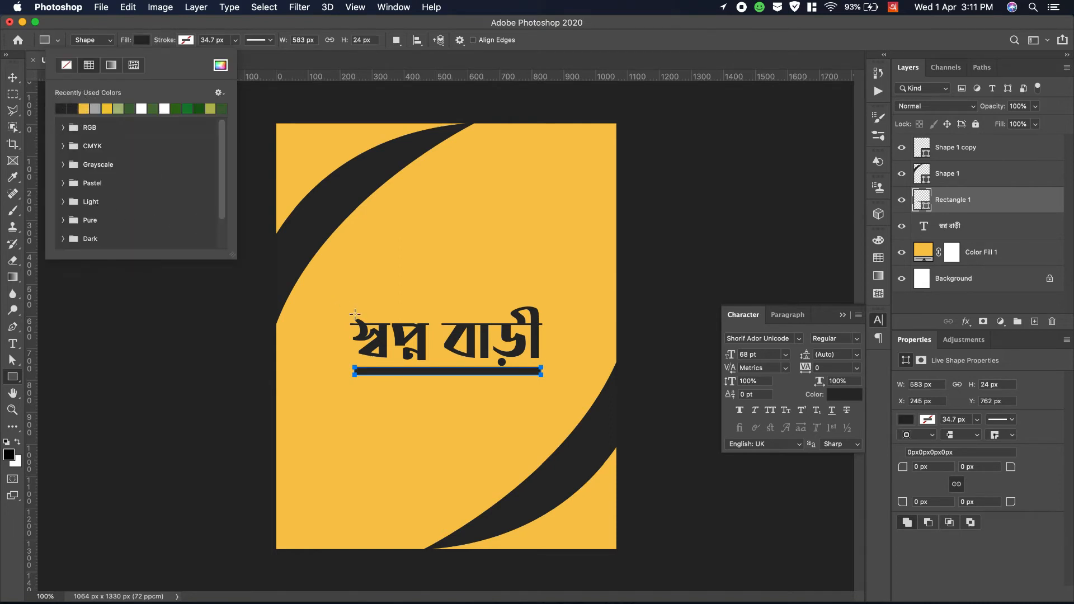
pyautogui.click(221, 65)
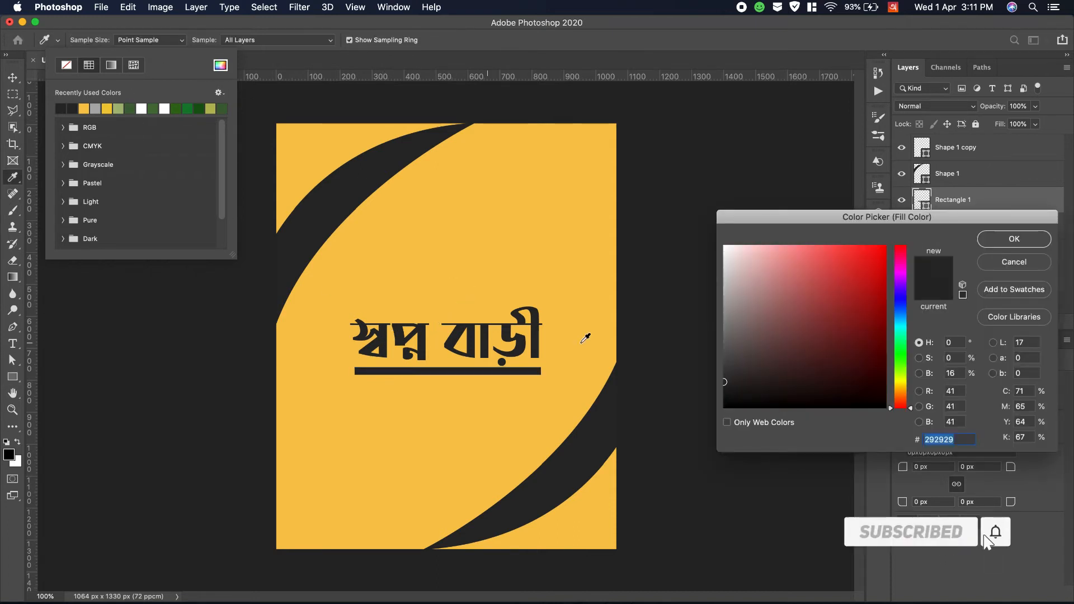
pyautogui.click(1006, 241)
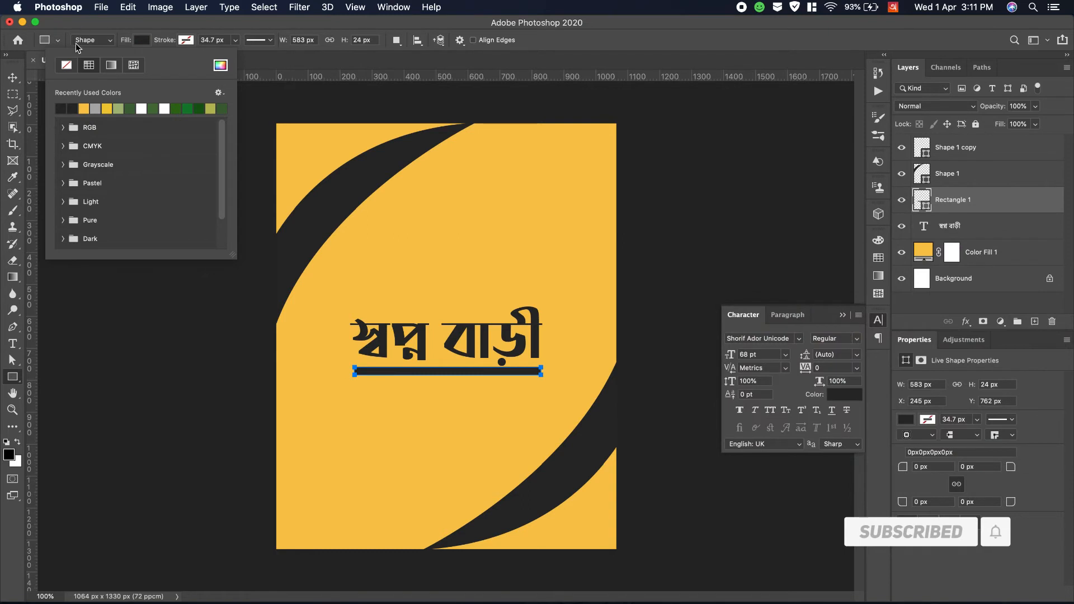
pyautogui.click(12, 77)
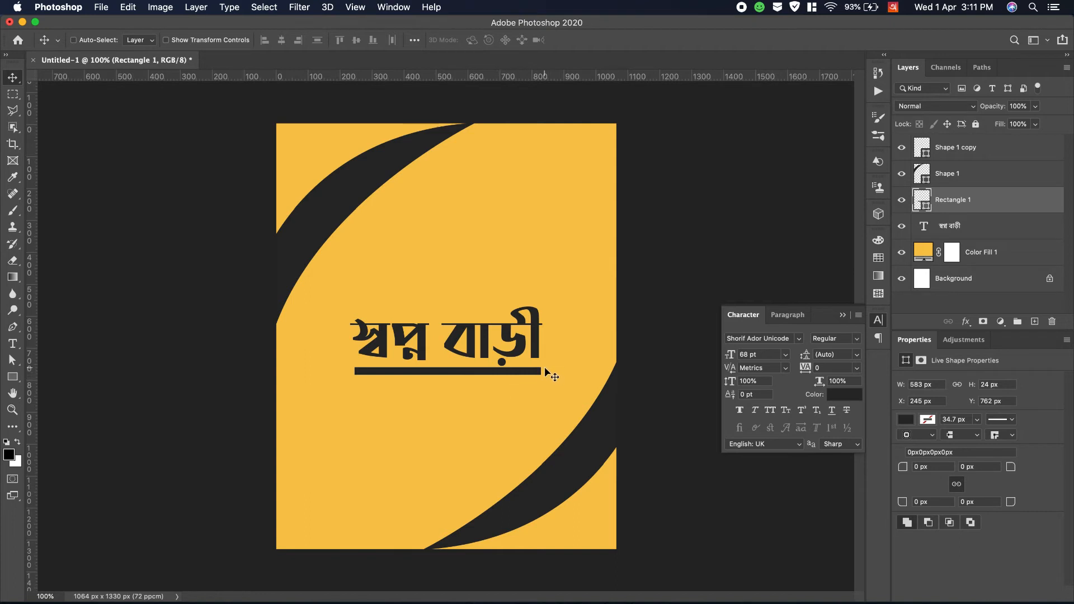
# - Start a new text line below the bar, set to 29 pt in the Amar Bangla font
pyautogui.click(12, 344)
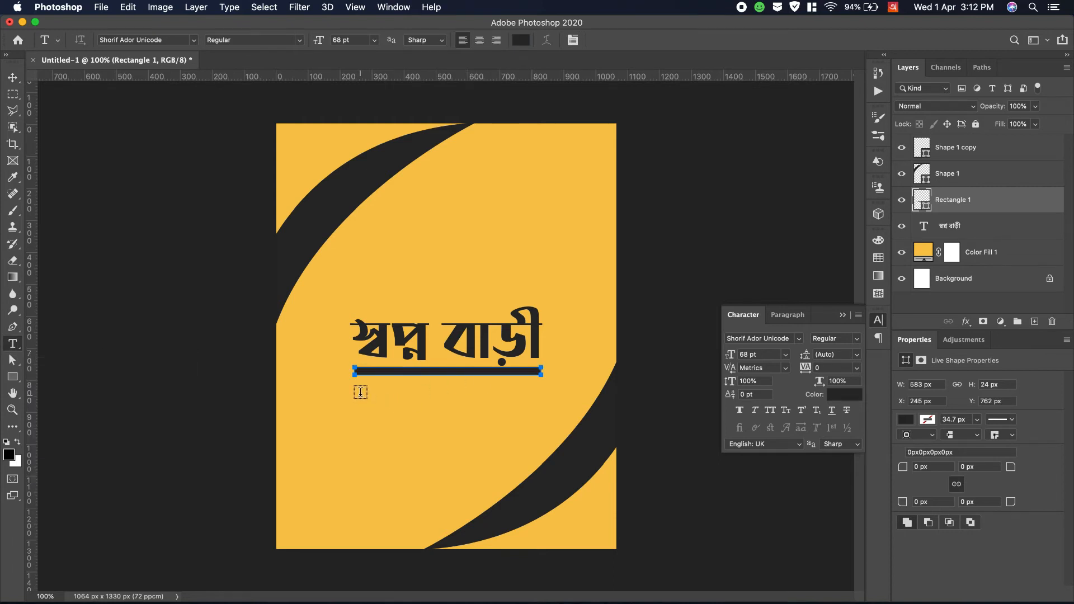
pyautogui.click(360, 393)
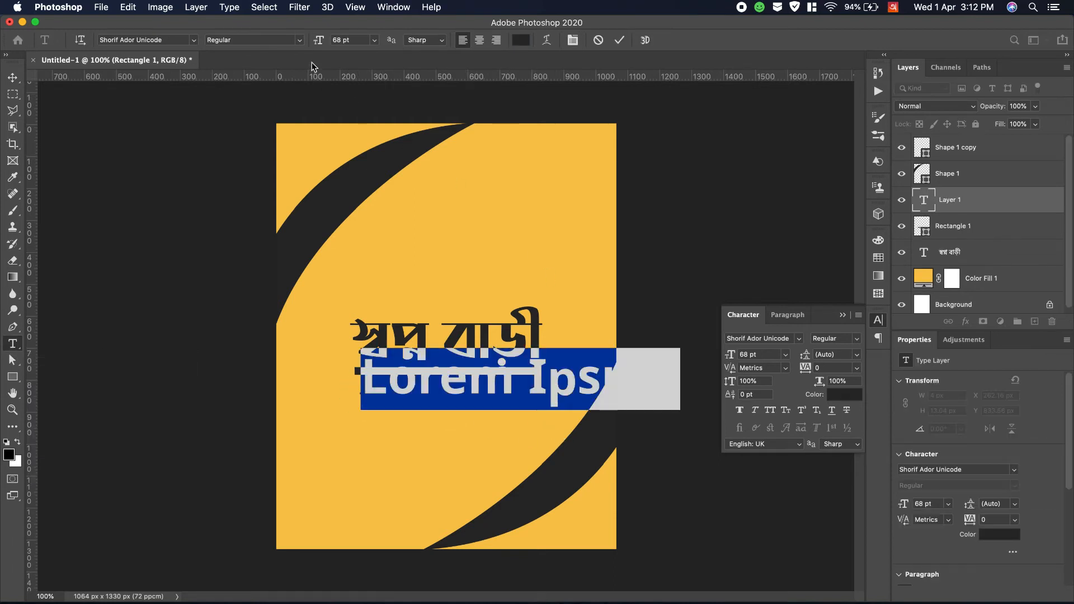
pyautogui.moveTo(320, 45); pyautogui.dragTo(294, 39)
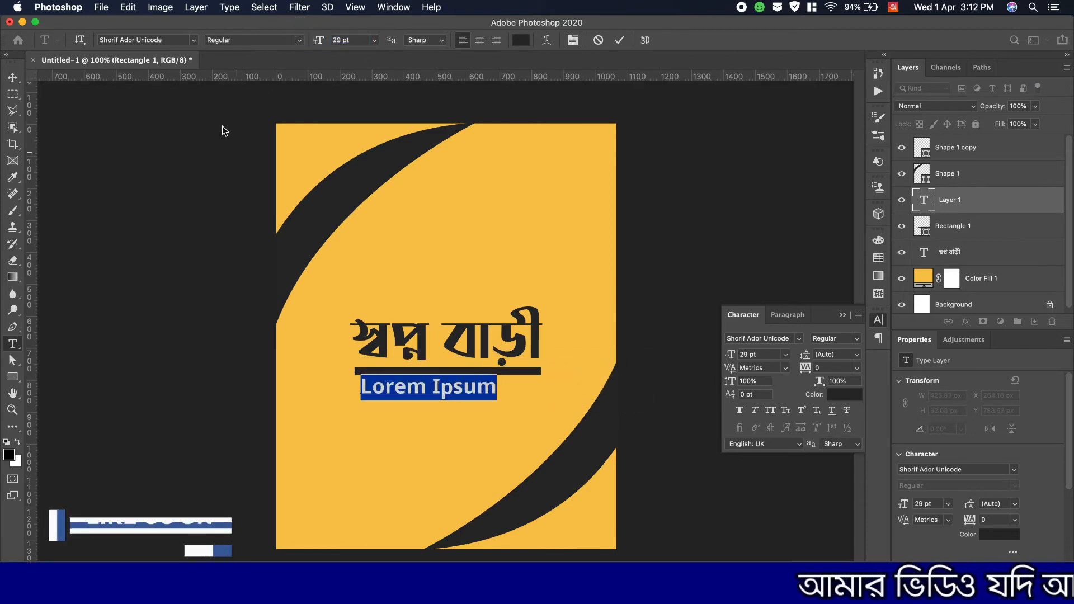
pyautogui.click(194, 40)
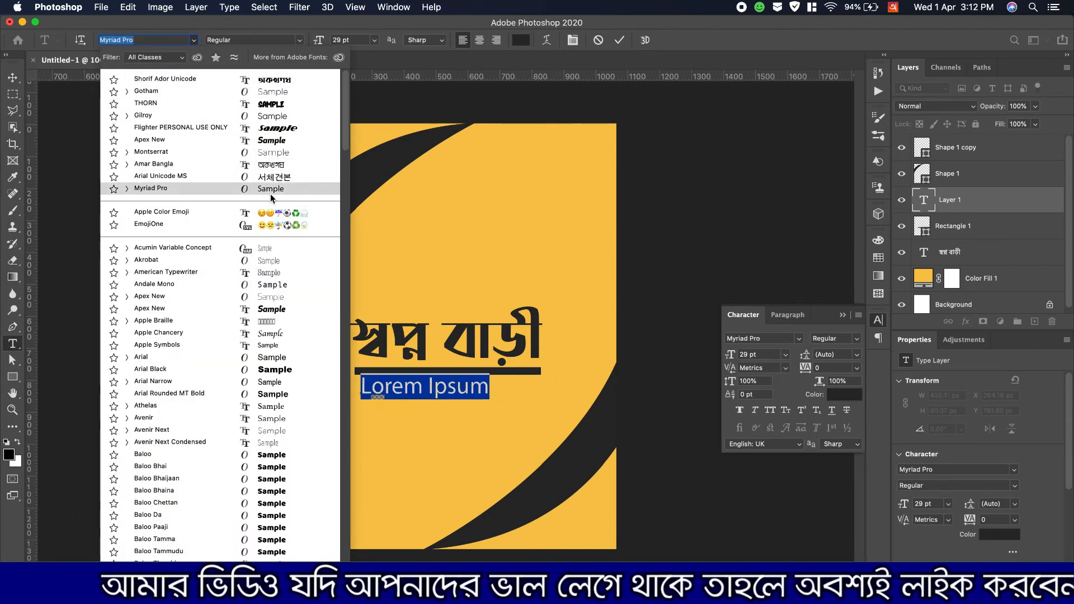
pyautogui.click(276, 167)
# - Enter the Bangla tagline "একটি ভবিষ্যৎ অবলম্বন" in the new text line
pyautogui.write('ektu')
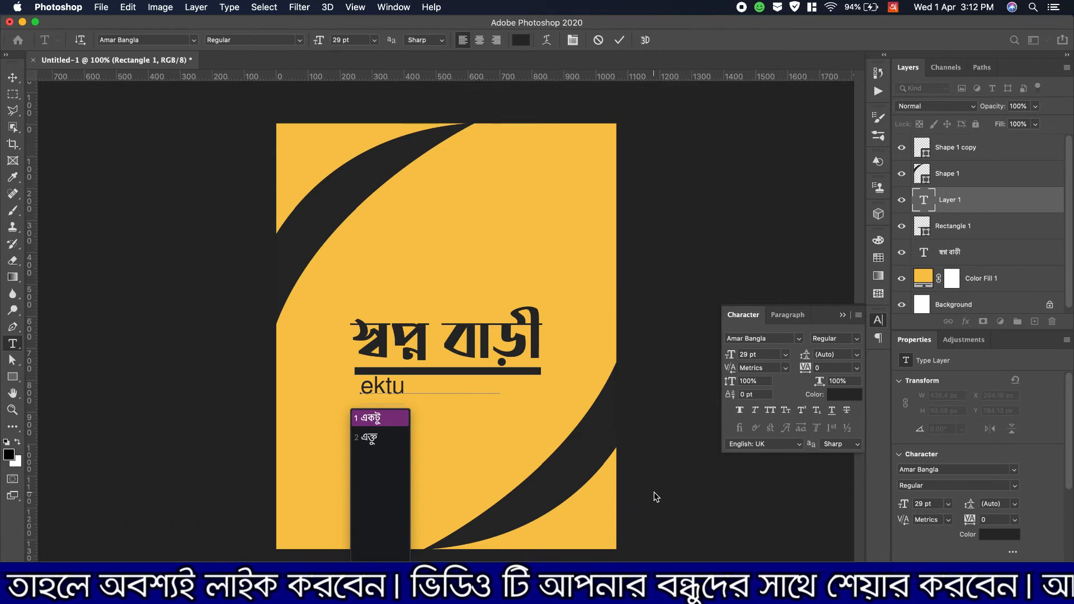
pyautogui.press('BackSpace')
pyautogui.write('i')
pyautogui.press('space')
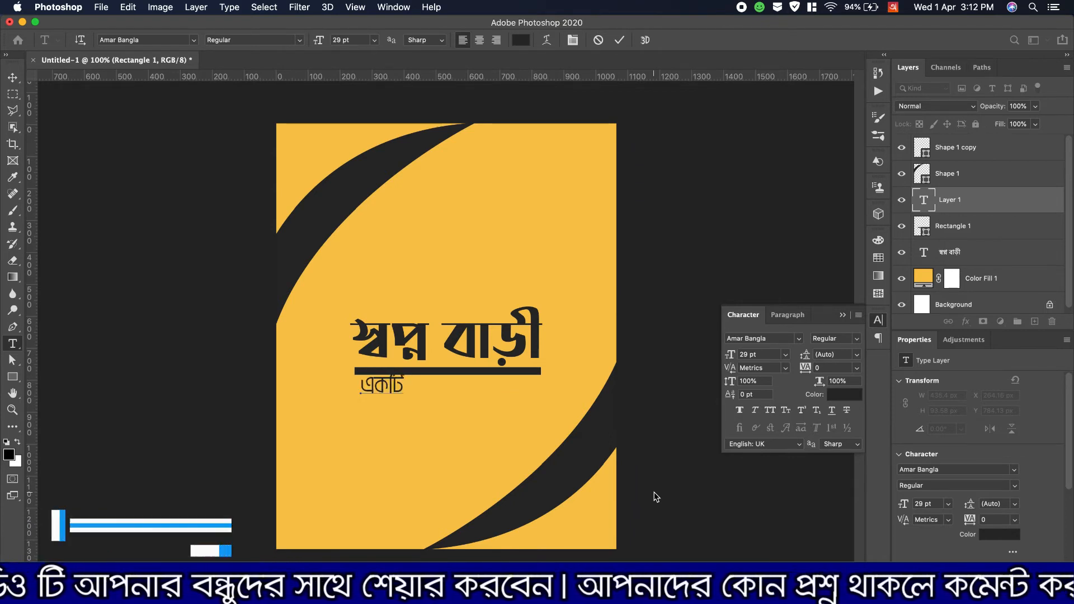
pyautogui.write('v')
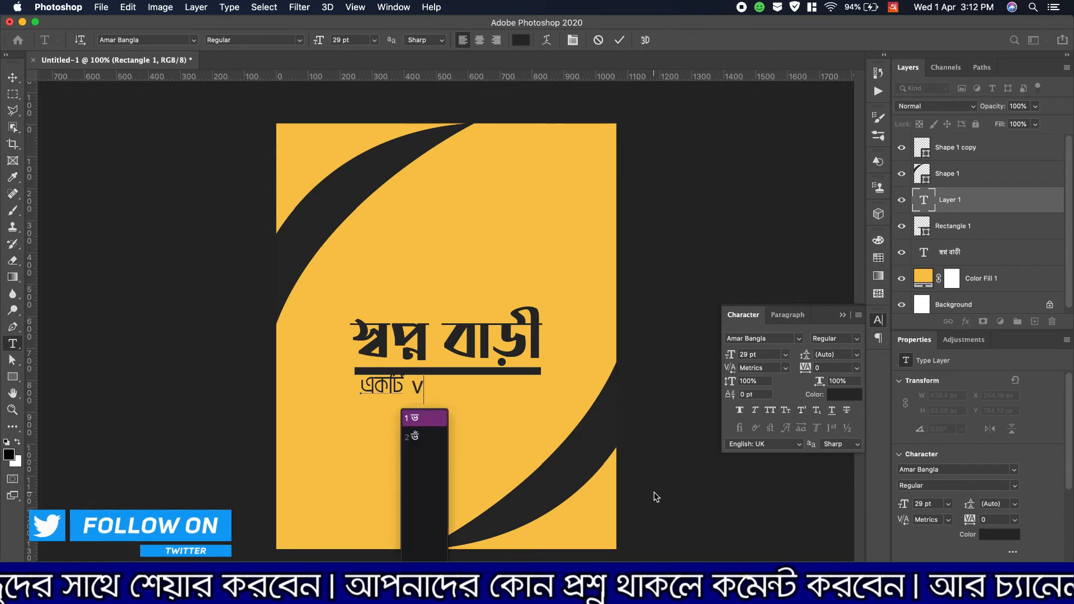
pyautogui.write('obi')
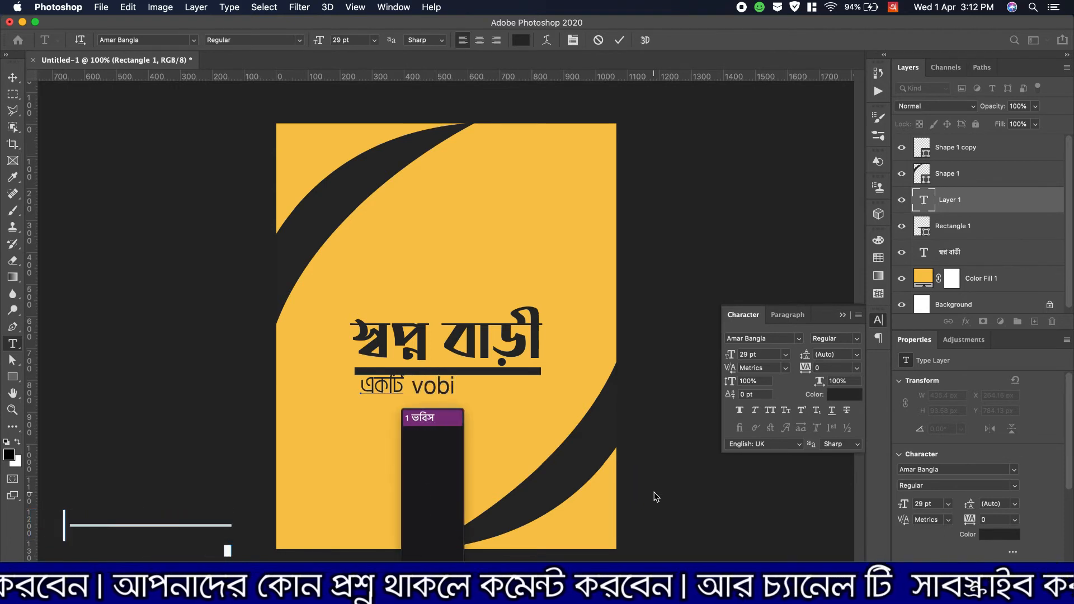
pyautogui.write('ssho')
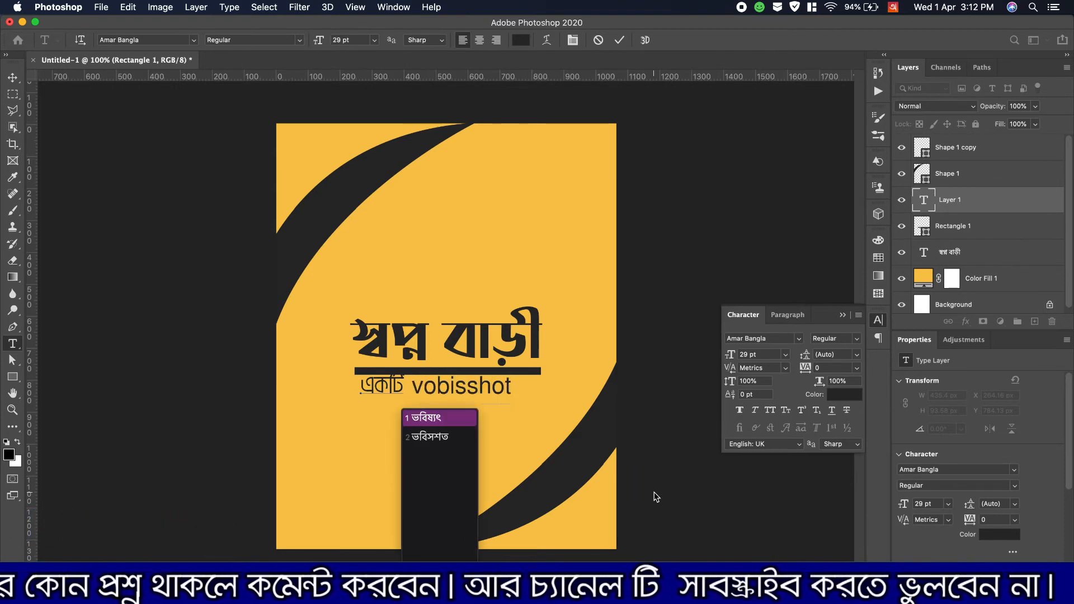
pyautogui.write('t')
pyautogui.press('space')
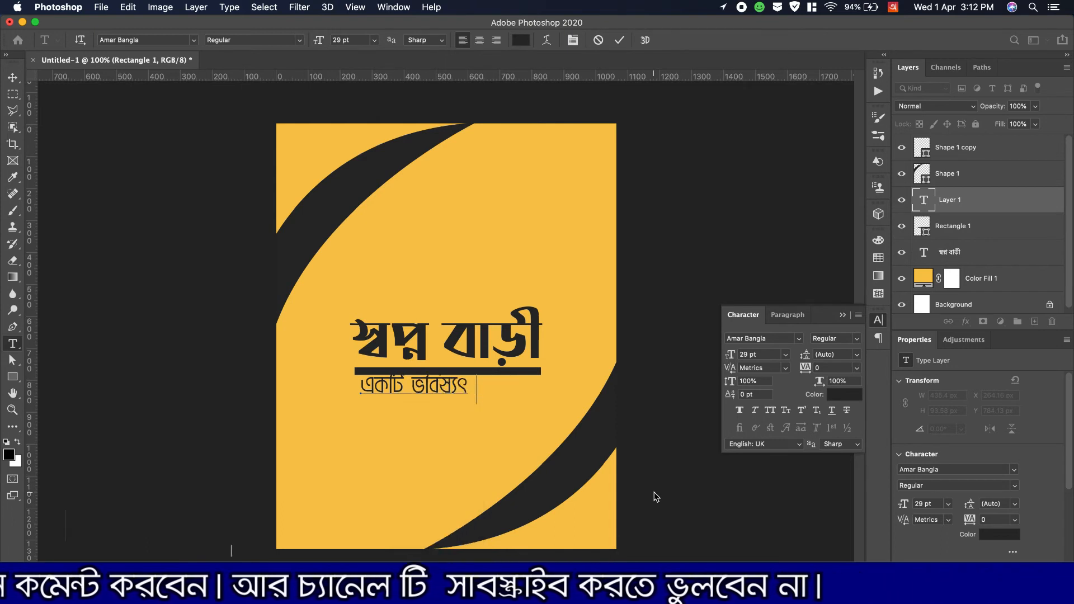
pyautogui.write('ob')
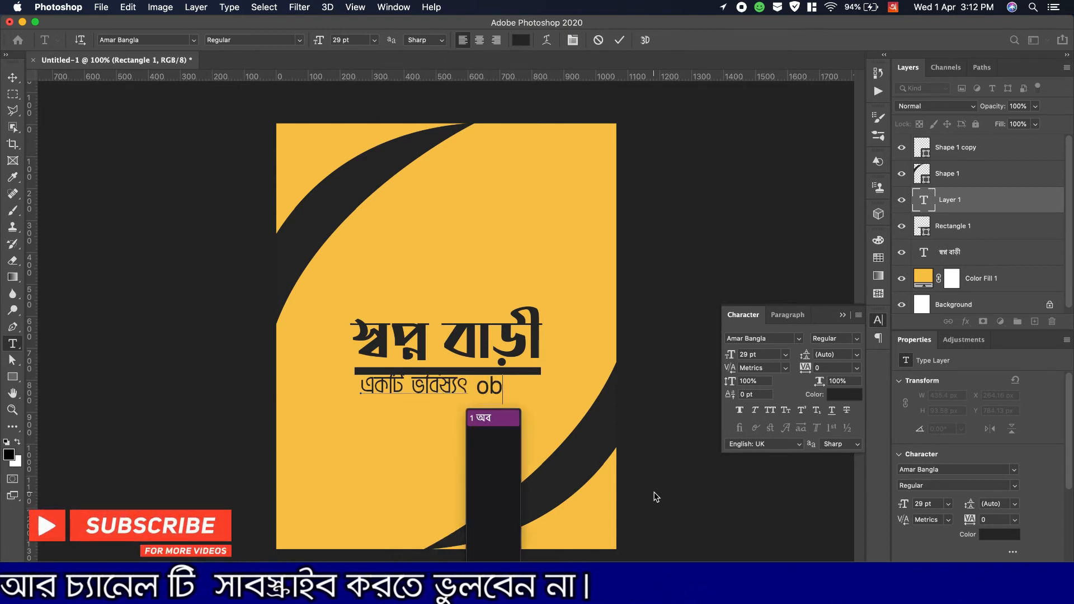
pyautogui.write('olom')
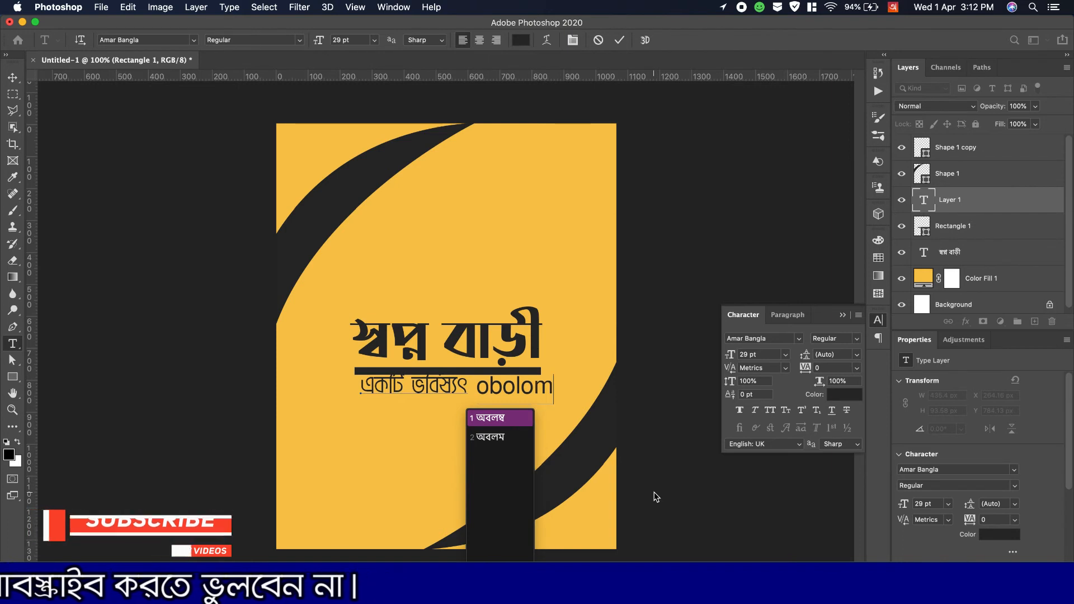
pyautogui.write('bon')
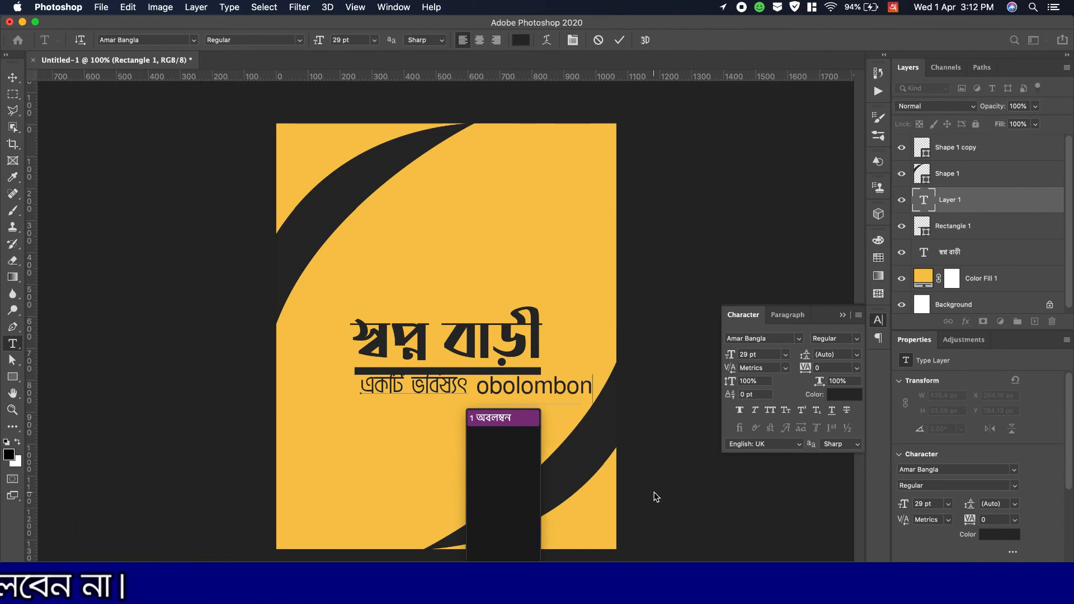
pyautogui.press('space')
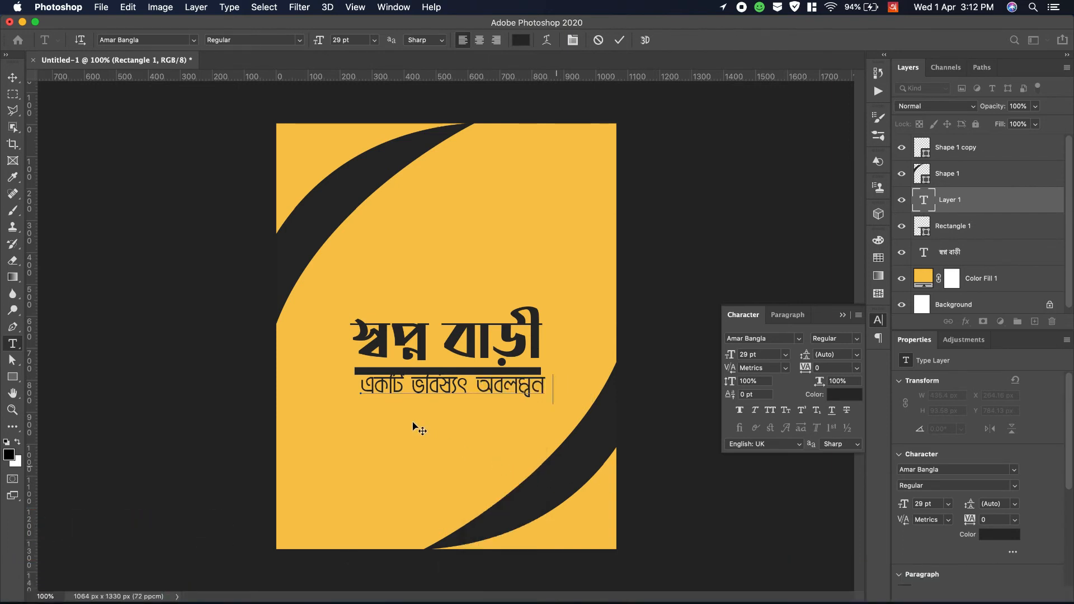
# - Commit the tagline and position it just below the bar, with its left side at about X 245 px
pyautogui.moveTo(424, 425); pyautogui.dragTo(421, 426)
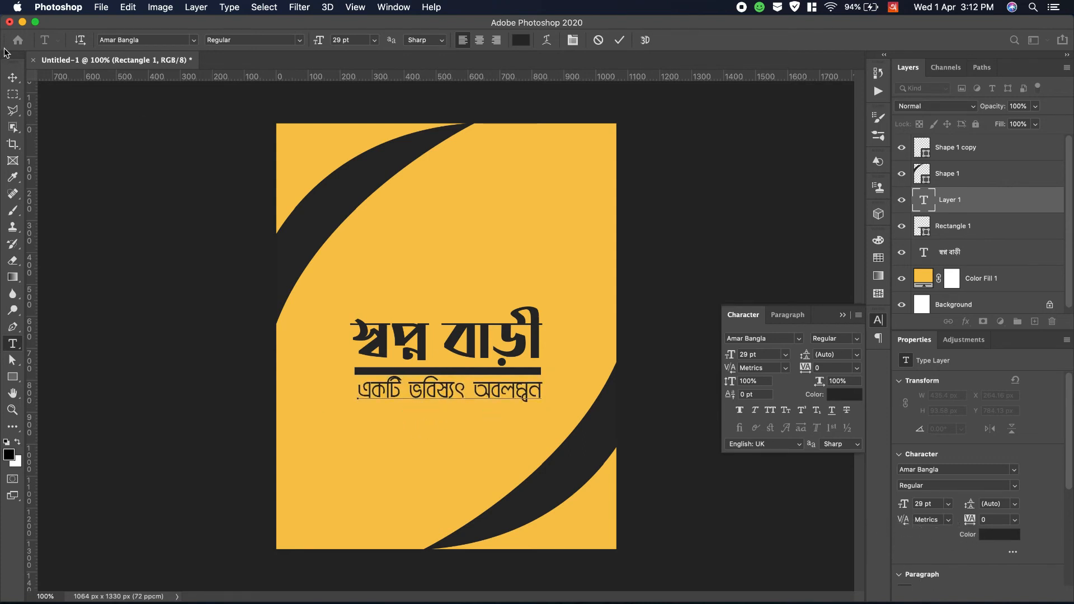
pyautogui.click(13, 73)
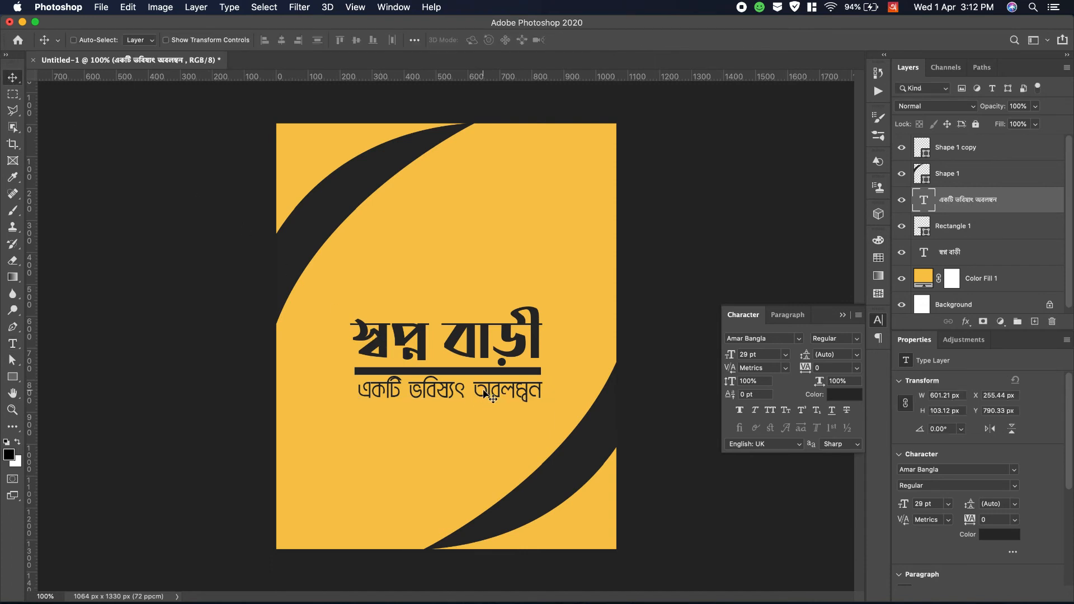
pyautogui.moveTo(485, 394); pyautogui.dragTo(482, 393)
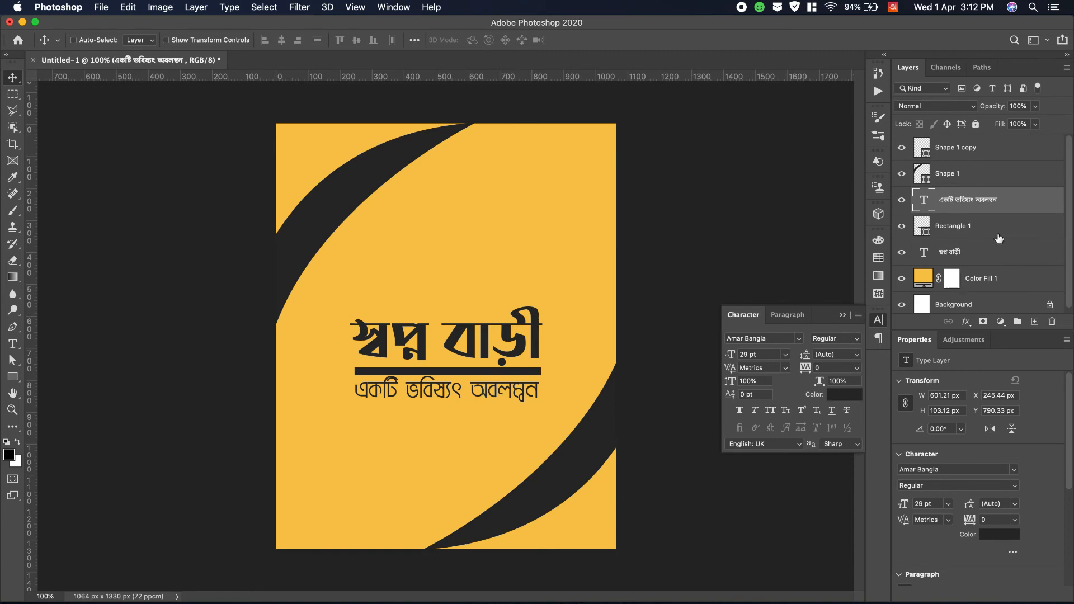
# - Group the title, tagline and bar layers with the title stacked above the bar, and move the group slightly higher on the page
pyautogui.moveTo(979, 252); pyautogui.dragTo(1021, 213)
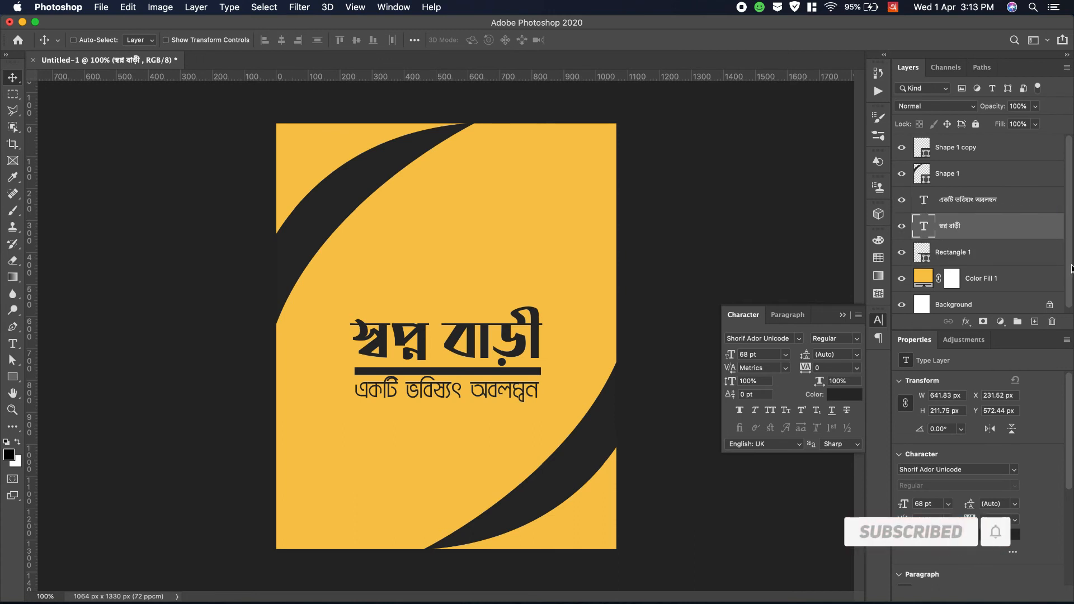
pyautogui.click(1019, 202)
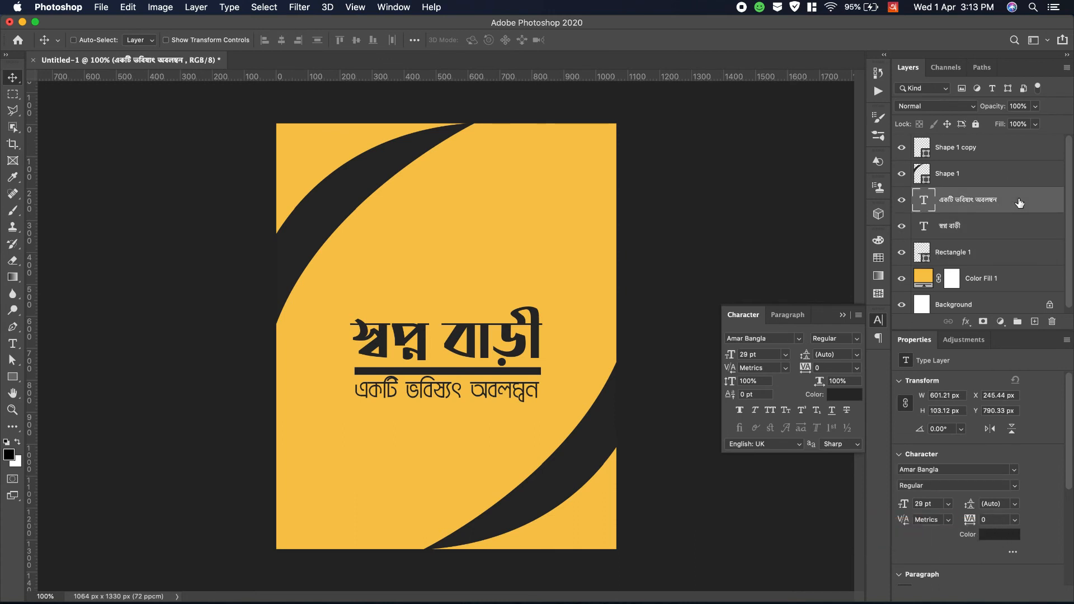
pyautogui.keyDown('shift'); pyautogui.click(1002, 256); pyautogui.keyUp('shift')
pyautogui.press('super+g')
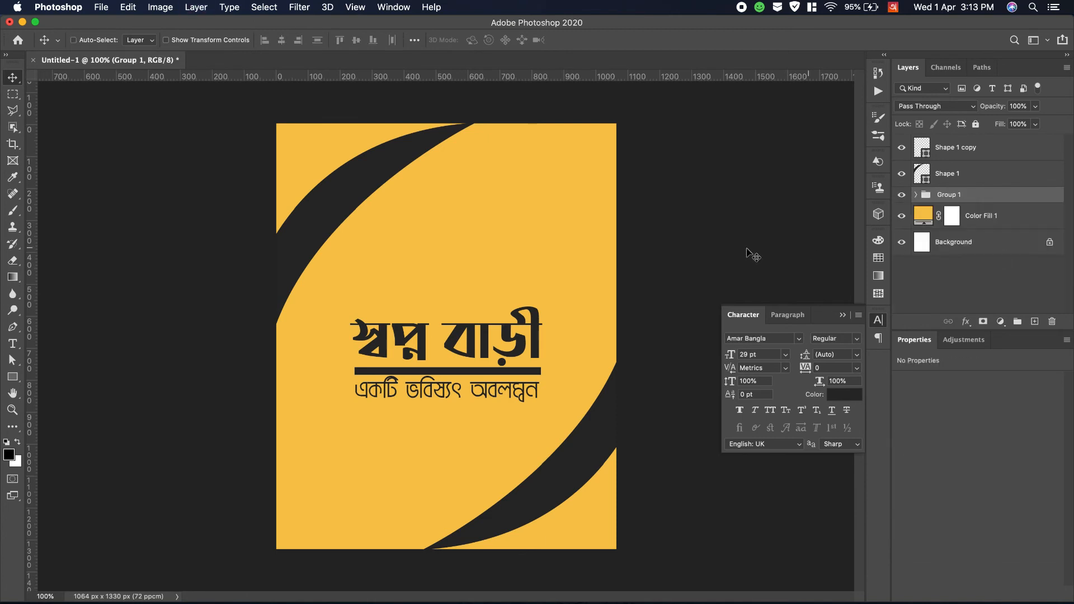
pyautogui.moveTo(484, 411); pyautogui.dragTo(486, 373)
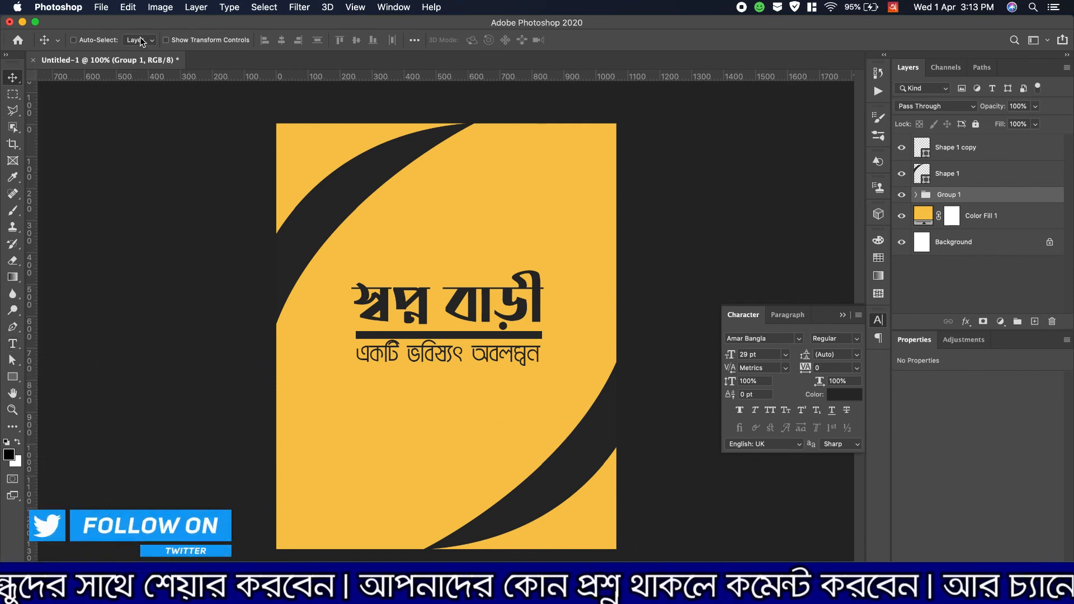
# - Save the design to the Desktop as Untitled-1.jpg in JPEG format with quality 11 (Maximum) and Baseline ("Standard")
pyautogui.click(102, 9)
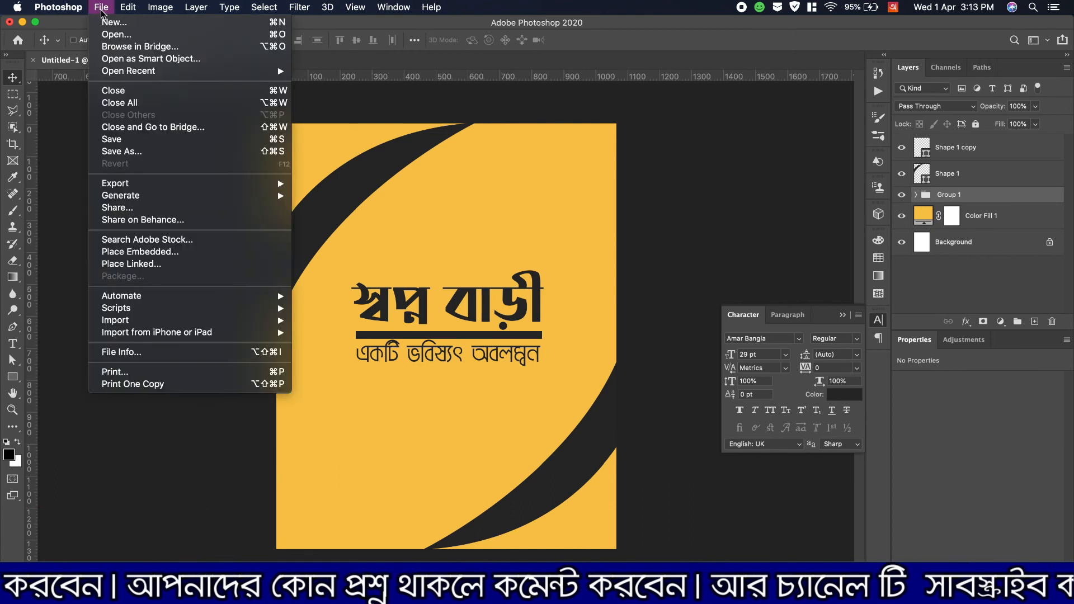
pyautogui.click(141, 151)
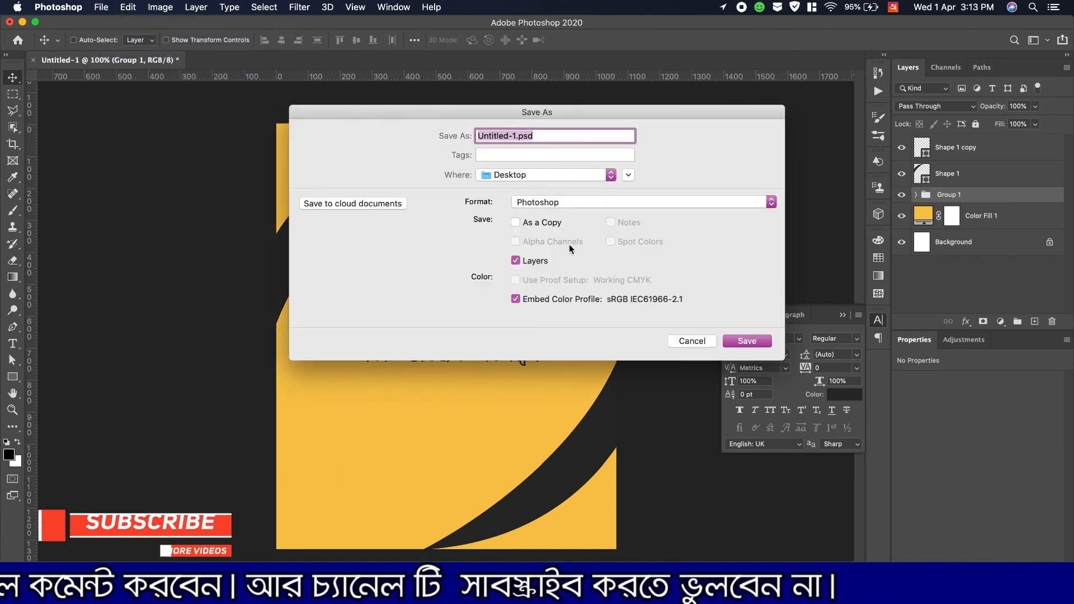
pyautogui.click(589, 199)
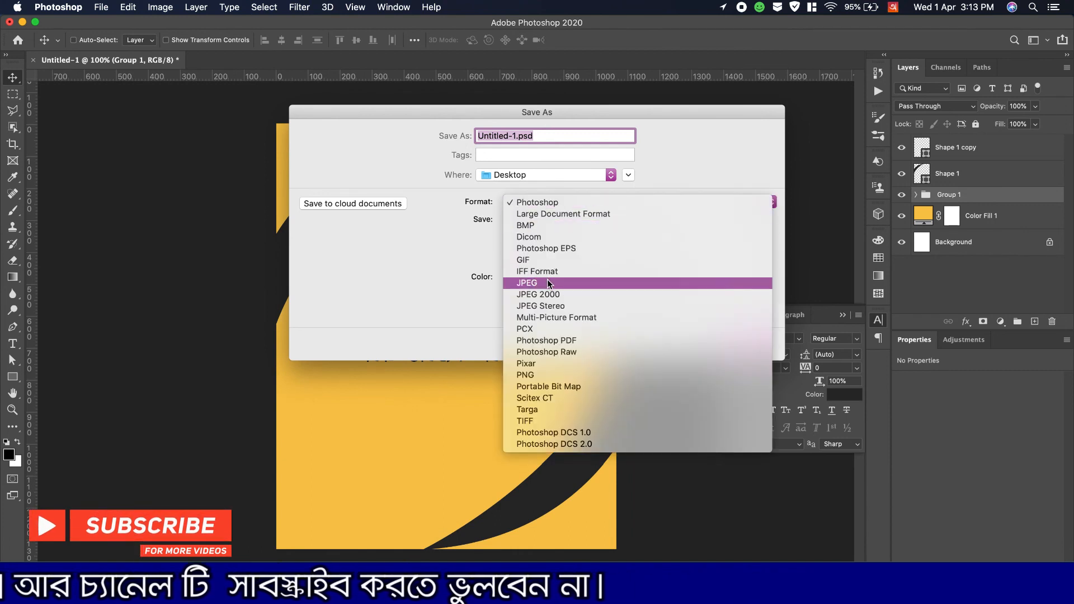
pyautogui.click(551, 283)
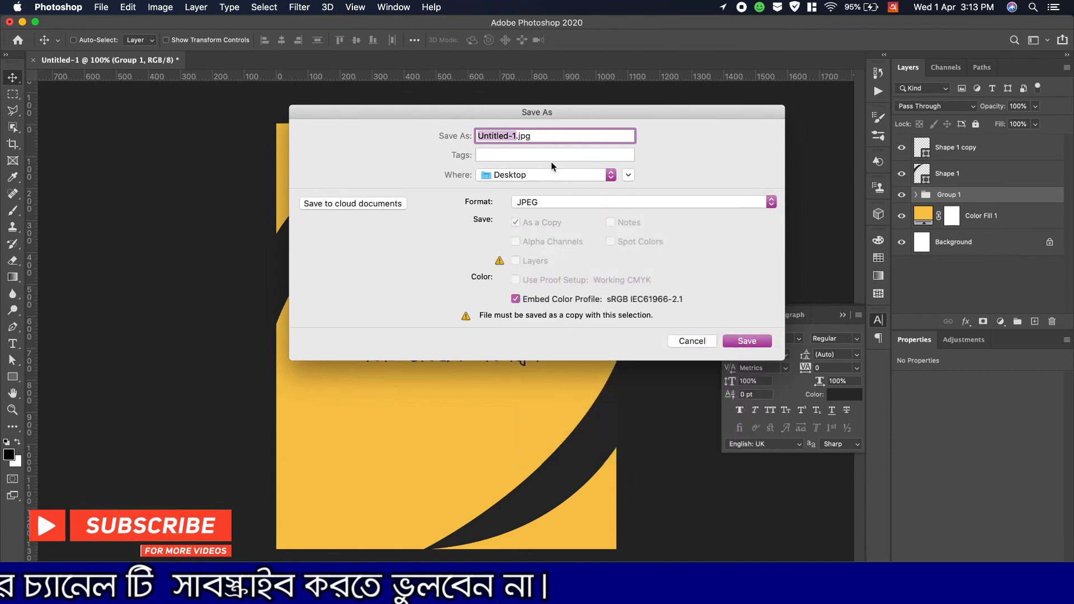
pyautogui.click(747, 341)
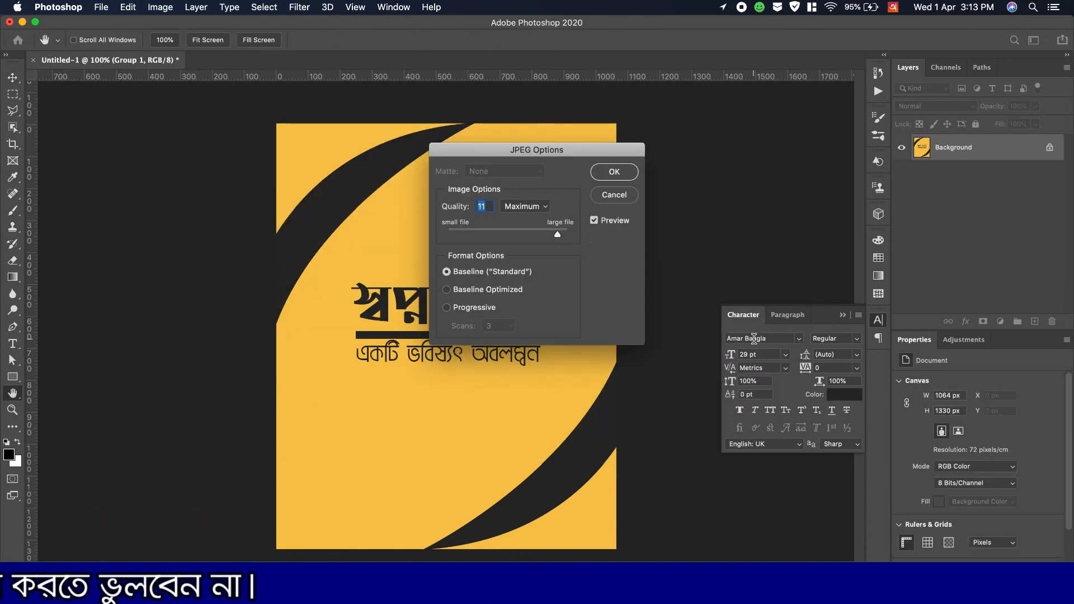
pyautogui.click(632, 172)
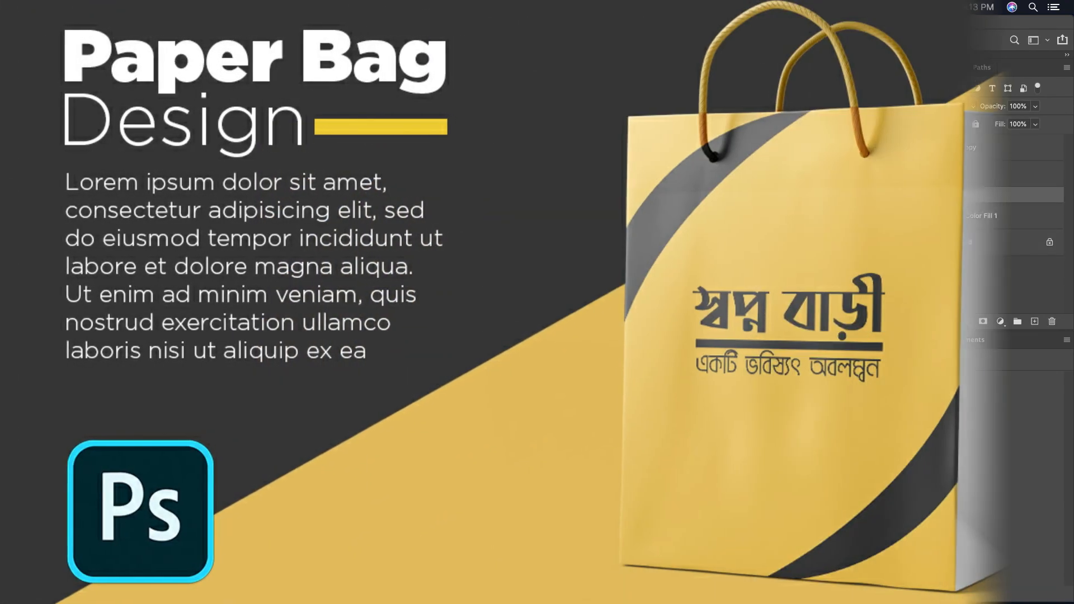